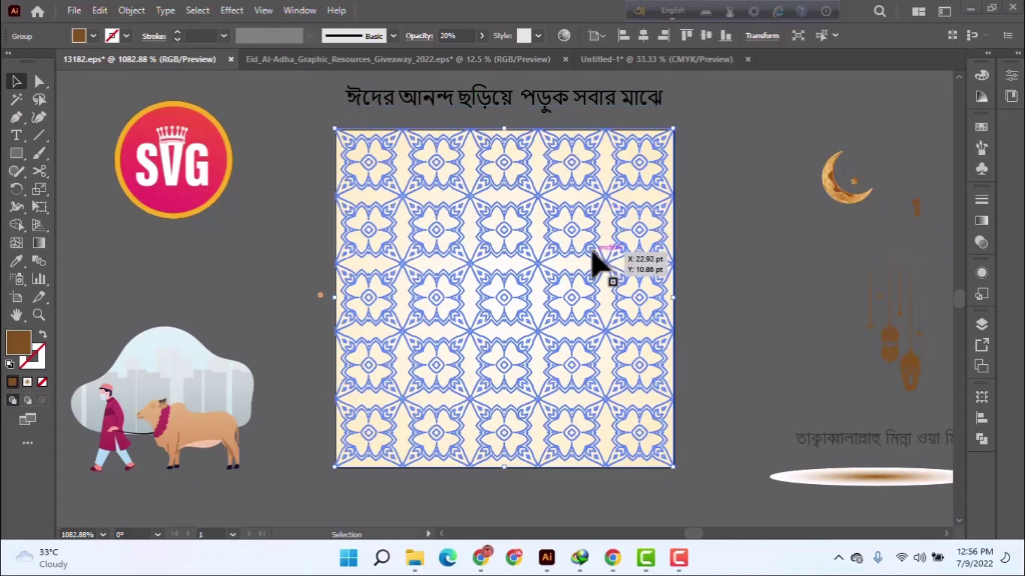
Step: Delete the floral pattern group that covers the cream background of the artboard
{"action": "key", "text": "Delete"}
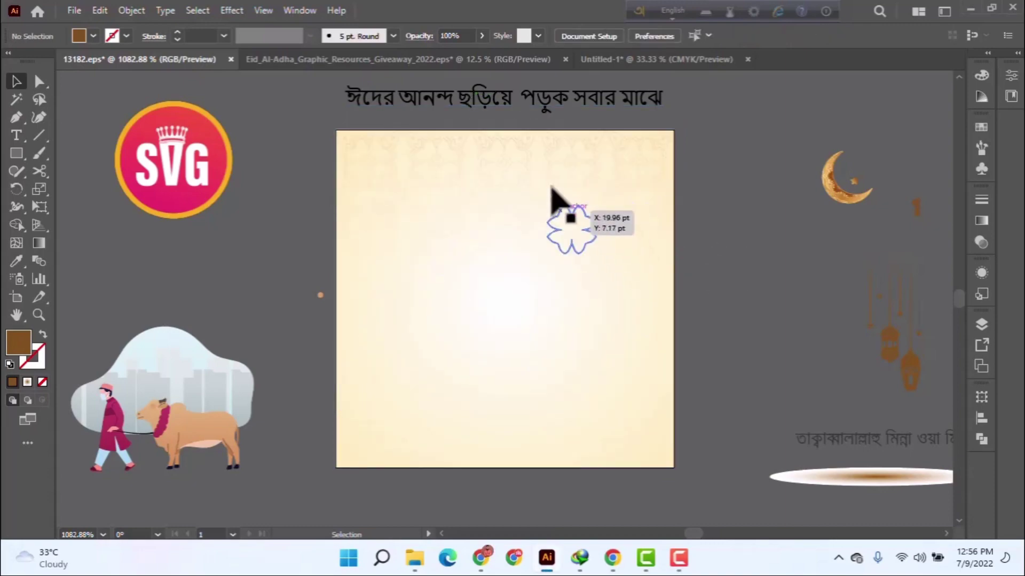
{"action": "key", "text": "ctrl+z"}
{"action": "key", "text": "Delete"}
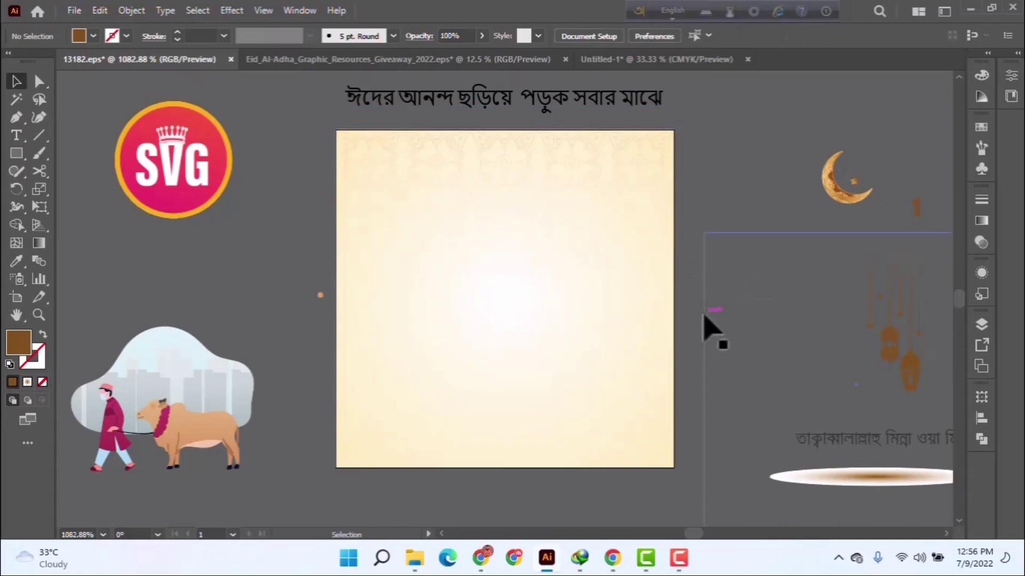
Step: Place the man-and-bull illustration in the middle of the artboard and enlarge it slightly
{"action": "left_click_drag", "start_coordinate": [224, 396], "coordinate": [529, 318]}
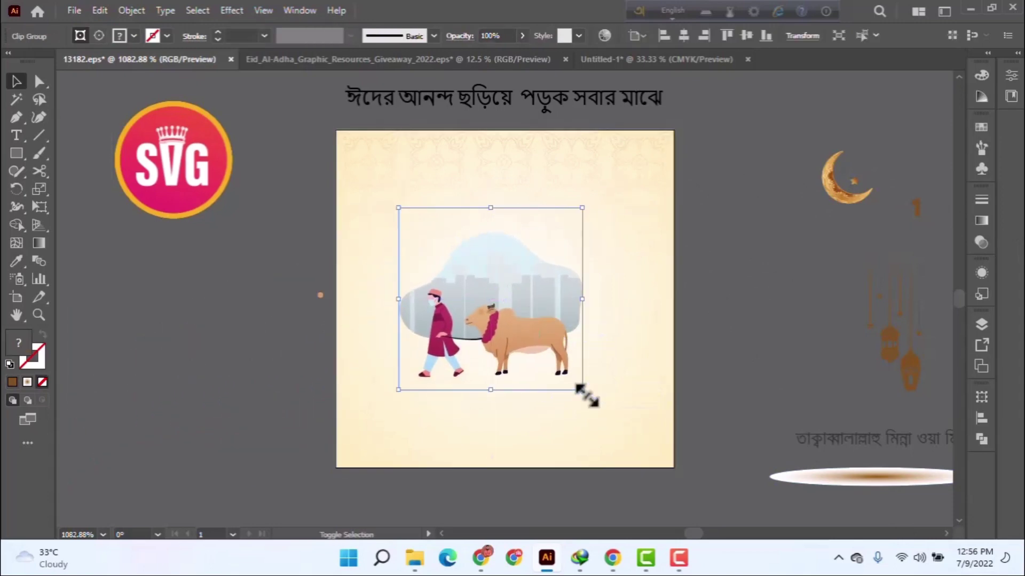
{"action": "left_click_drag", "start_coordinate": [582, 390], "coordinate": [601, 404]}
{"action": "mouse_move", "coordinate": [543, 357]}
{"action": "left_mouse_down"}
{"action": "mouse_move", "coordinate": [574, 345]}
{"action": "mouse_move", "coordinate": [544, 353]}
{"action": "left_mouse_up"}
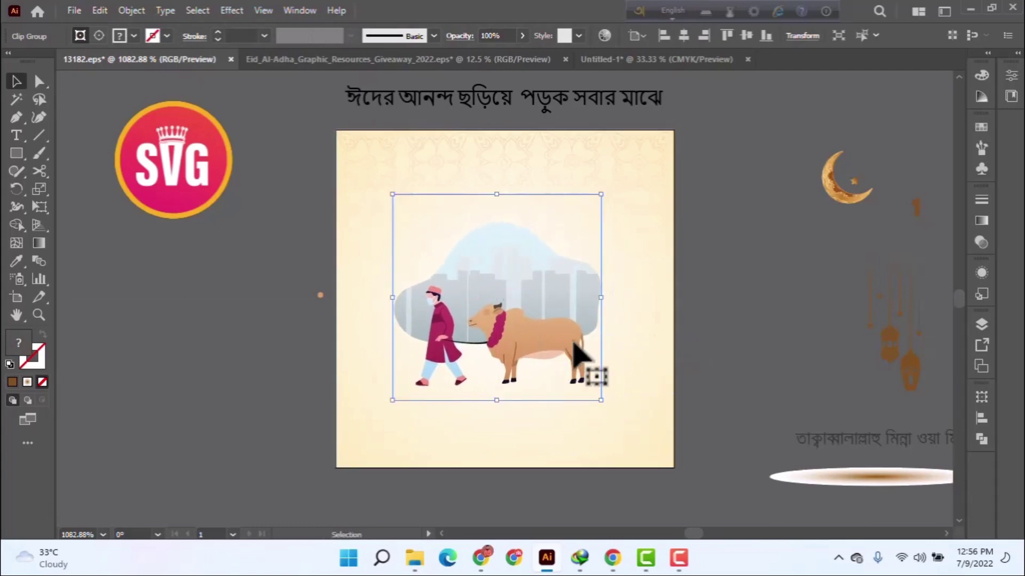
Step: Examine the details of the man-and-bull illustration up close and in the context of the whole artboard
{"action": "scroll", "coordinate": [450, 335], "scroll_direction": "up", "scroll_amount": 4}
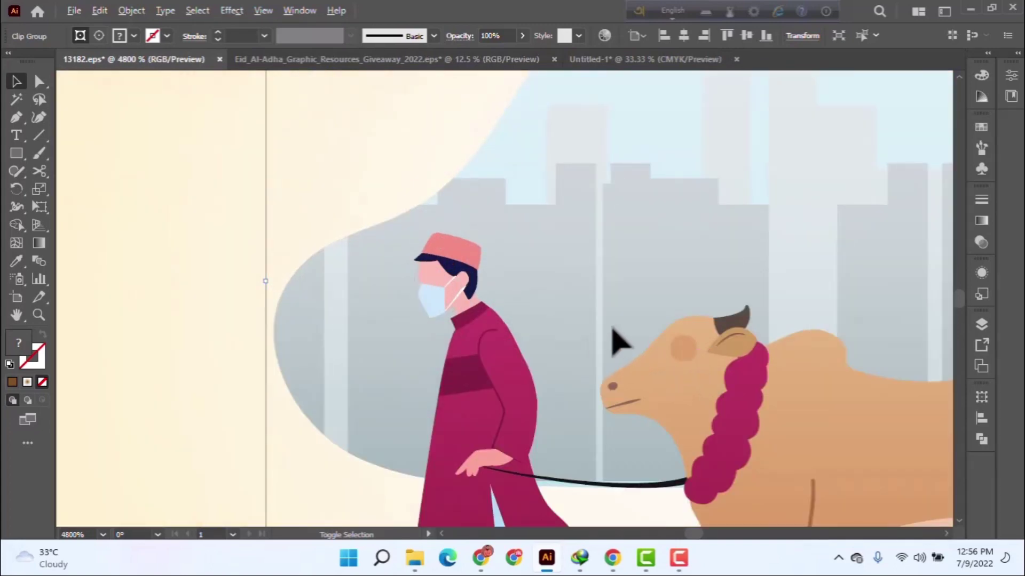
{"action": "scroll", "coordinate": [612, 343], "scroll_direction": "down", "scroll_amount": 3}
{"action": "scroll", "coordinate": [257, 339], "scroll_direction": "down", "scroll_amount": 1}
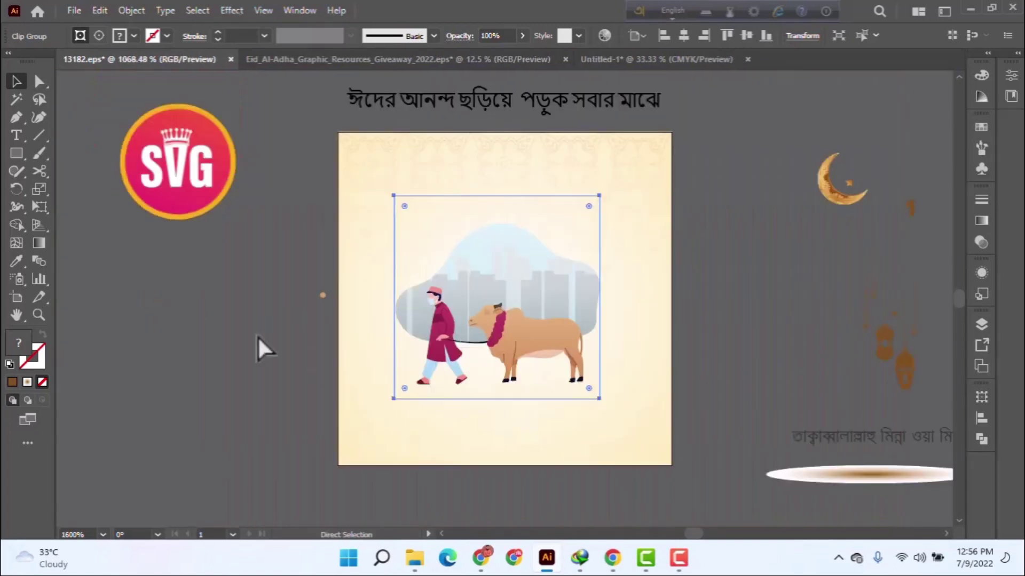
{"action": "left_click", "coordinate": [693, 330]}
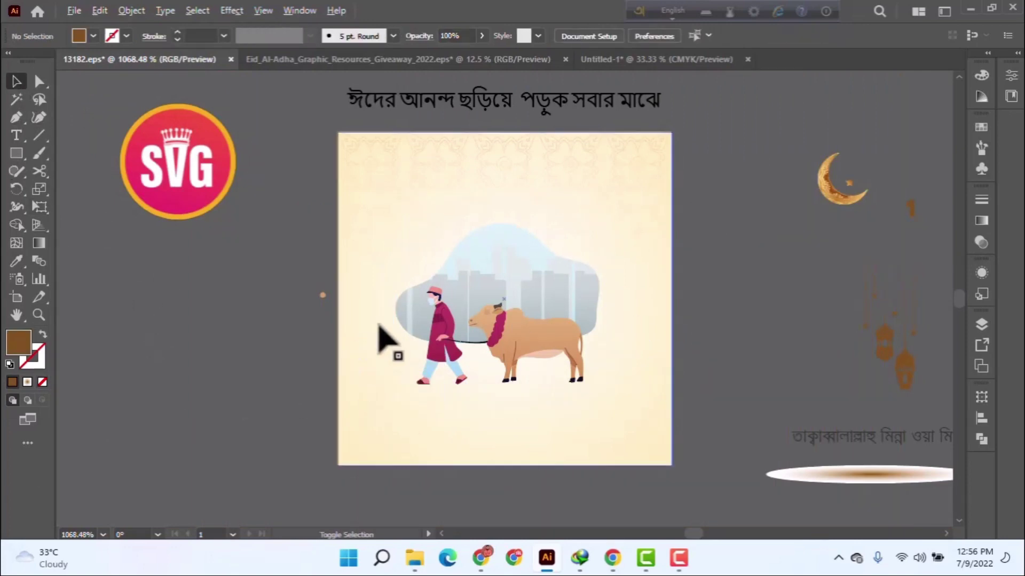
{"action": "scroll", "coordinate": [374, 331], "scroll_direction": "up", "scroll_amount": 2}
{"action": "left_click", "coordinate": [714, 353]}
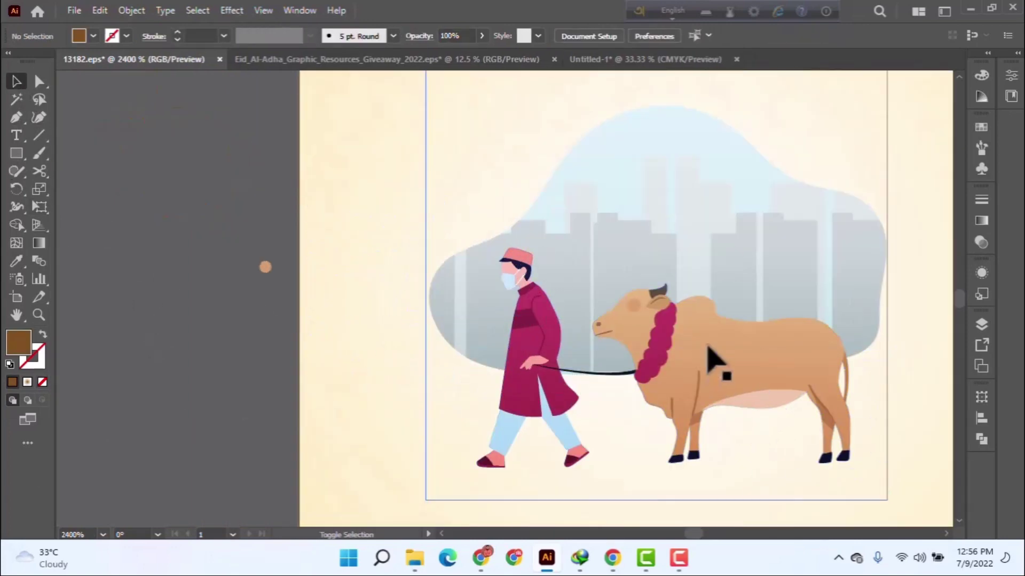
{"action": "scroll", "coordinate": [693, 305], "scroll_direction": "down", "scroll_amount": 2}
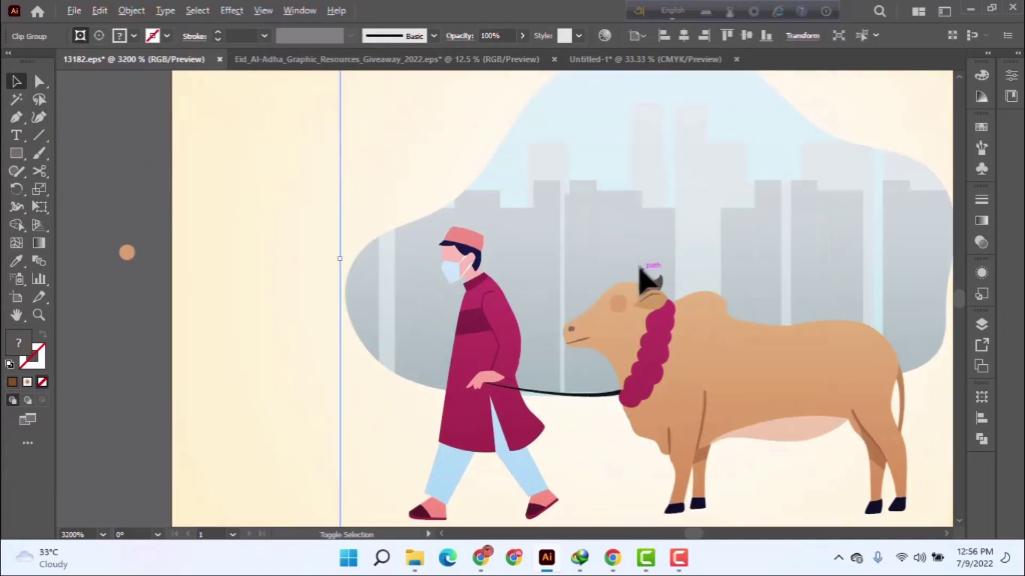
{"action": "scroll", "coordinate": [626, 260], "scroll_direction": "up", "scroll_amount": 3}
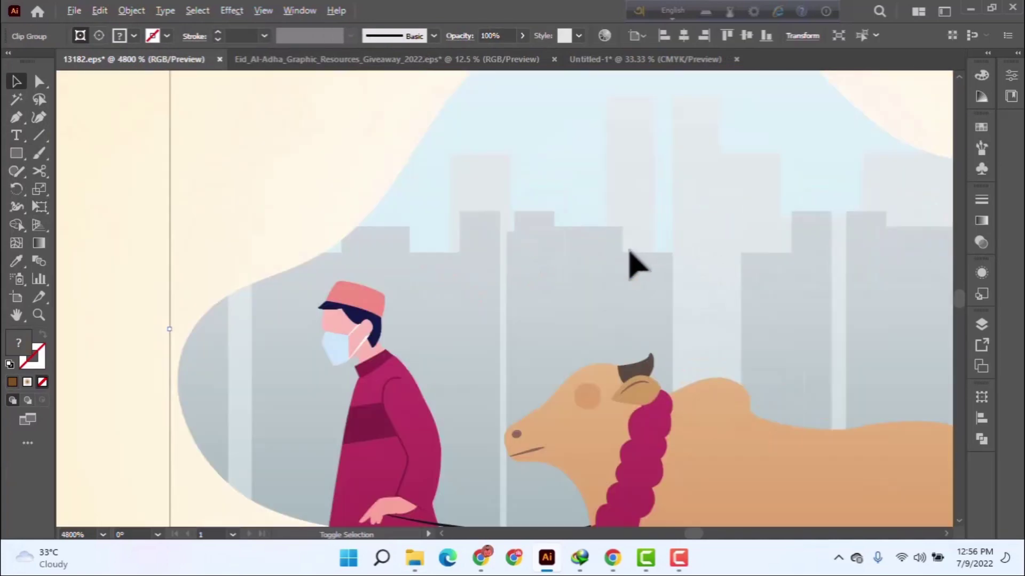
{"action": "scroll", "coordinate": [603, 272], "scroll_direction": "down", "scroll_amount": 5}
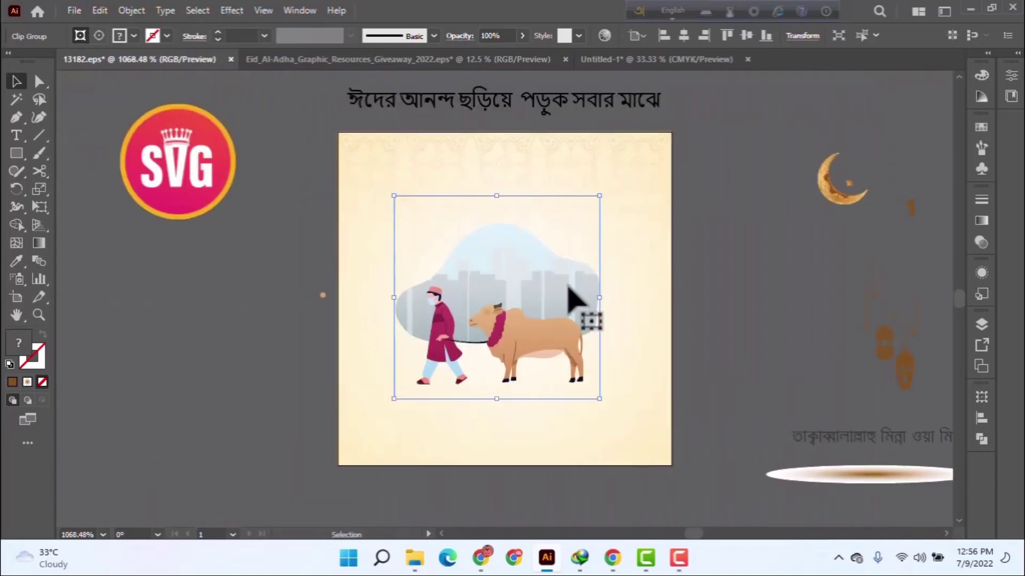
{"action": "left_click", "coordinate": [828, 328]}
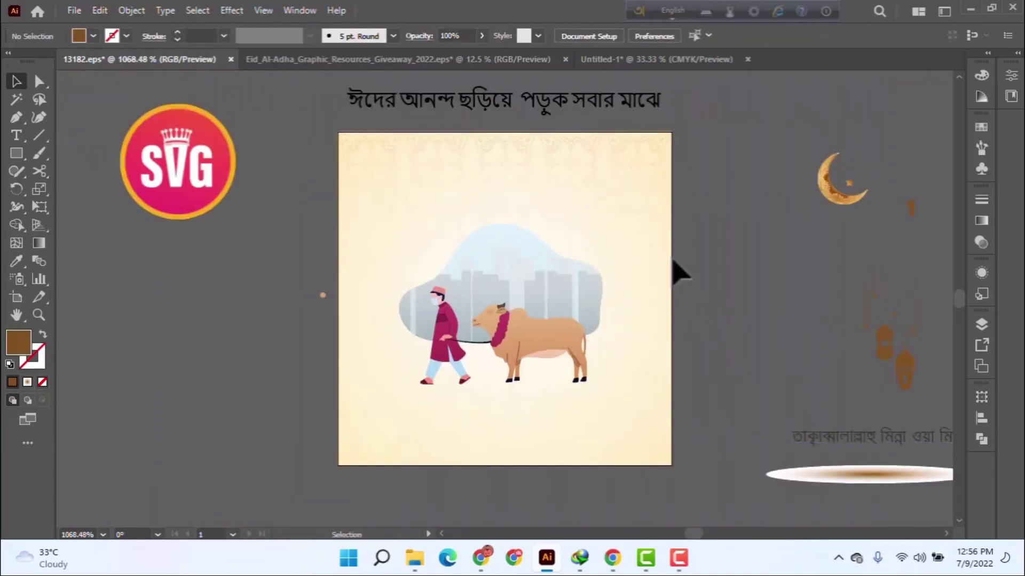
Step: Apply the small brown text's colour and Li Shamim Cholontika font style to the Bengali headline using the Eyedropper
{"action": "scroll", "coordinate": [675, 271], "scroll_direction": "up", "scroll_amount": 2}
{"action": "left_click", "coordinate": [601, 161]}
{"action": "scroll", "coordinate": [601, 171], "scroll_direction": "up", "scroll_amount": 1}
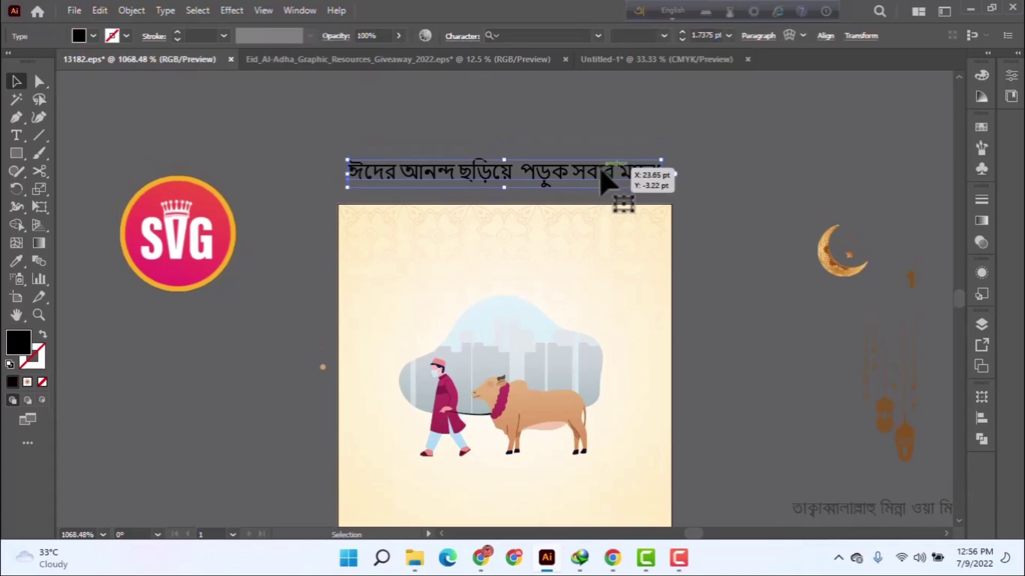
{"action": "key", "text": "i"}
{"action": "left_click", "coordinate": [908, 283]}
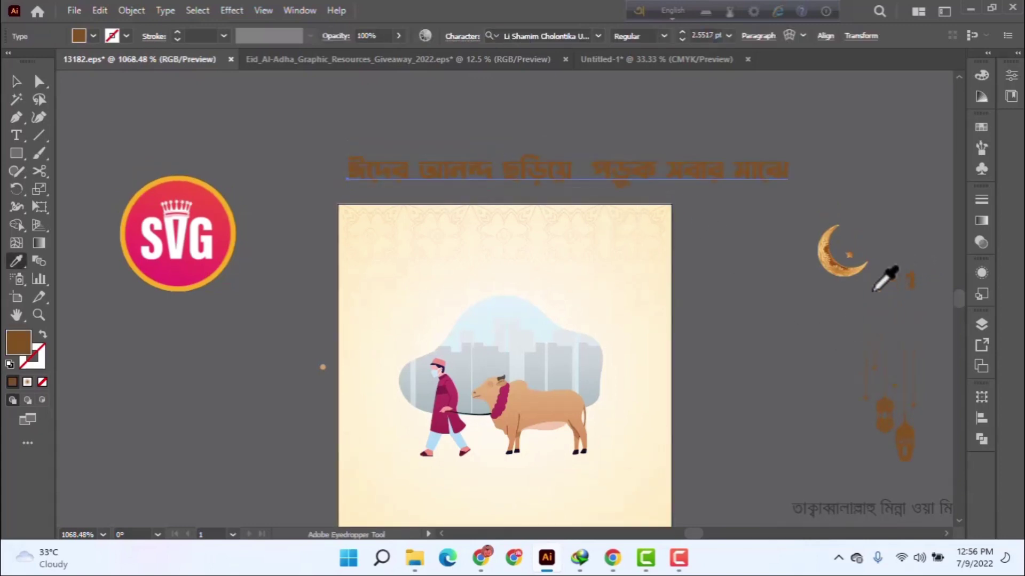
{"action": "key", "text": "v"}
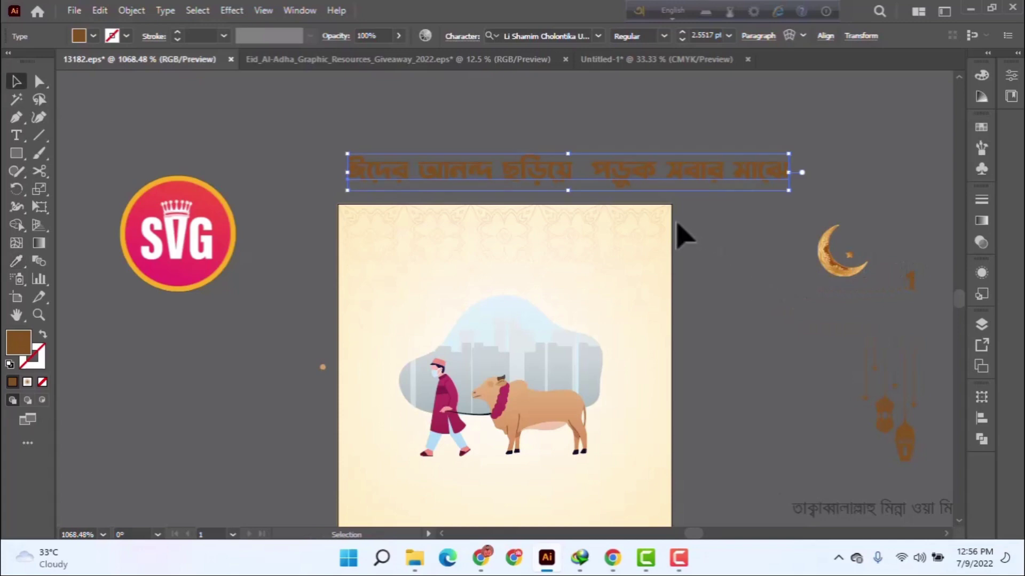
Step: Break the headline into two lines, starting the second line at "পড়ুক"
{"action": "double_click", "coordinate": [602, 169]}
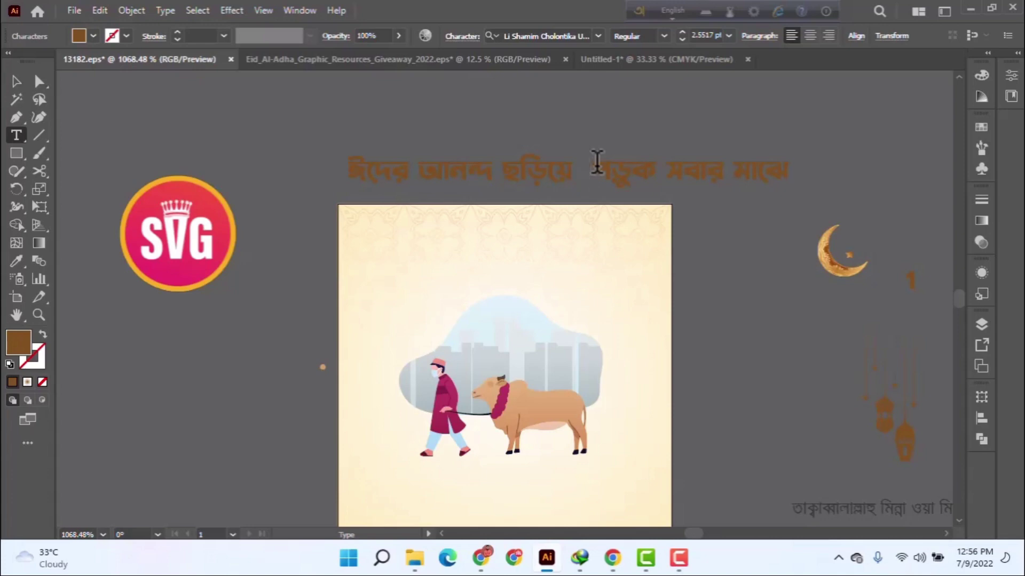
{"action": "key", "text": "Return"}
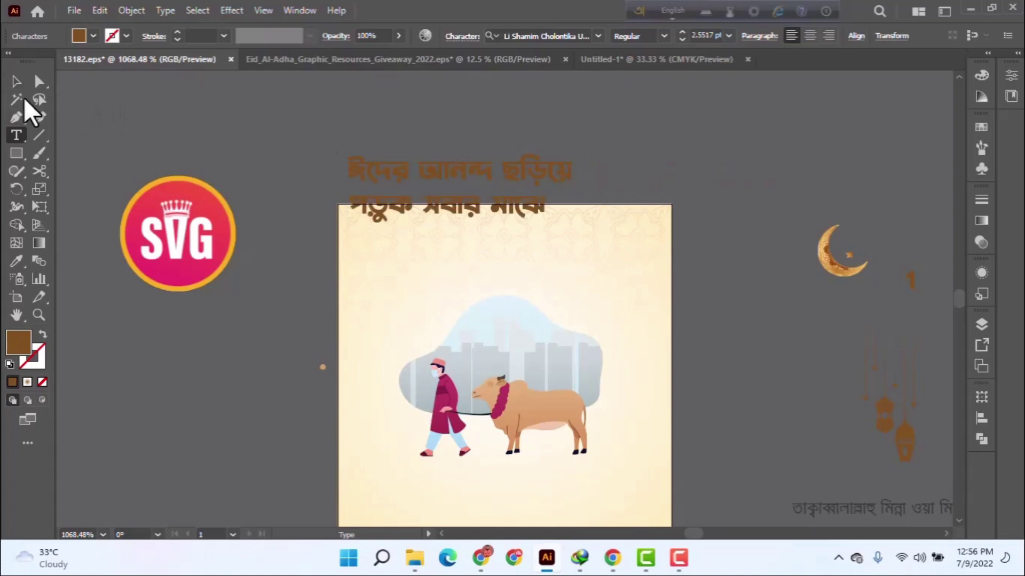
{"action": "left_click", "coordinate": [16, 82]}
Step: Move the two-line headline onto the artboard above the illustration and centre it horizontally on the artboard
{"action": "left_click_drag", "start_coordinate": [513, 181], "coordinate": [559, 255]}
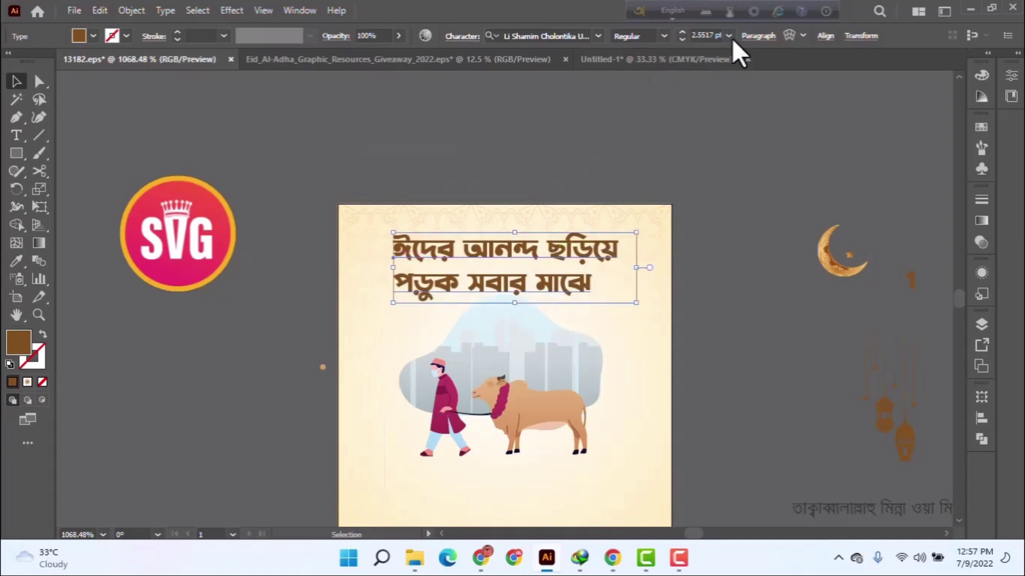
{"action": "left_click", "coordinate": [825, 37]}
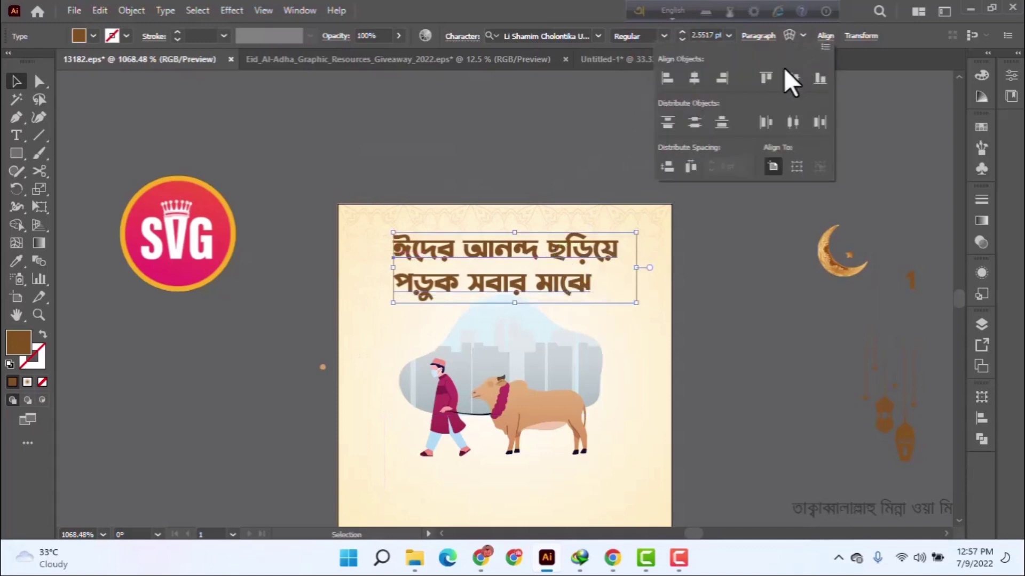
{"action": "left_click", "coordinate": [694, 78]}
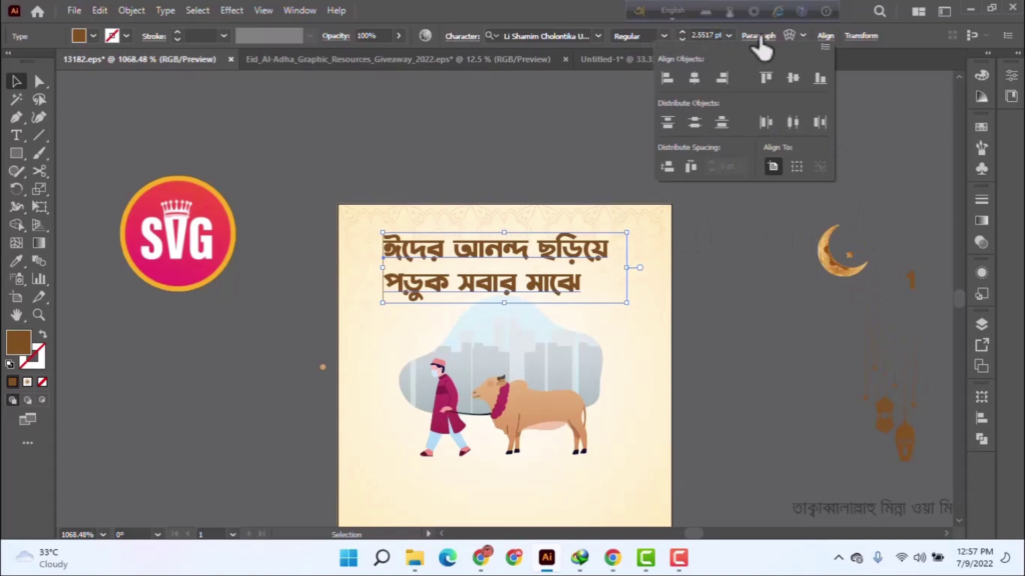
{"action": "left_click", "coordinate": [656, 270]}
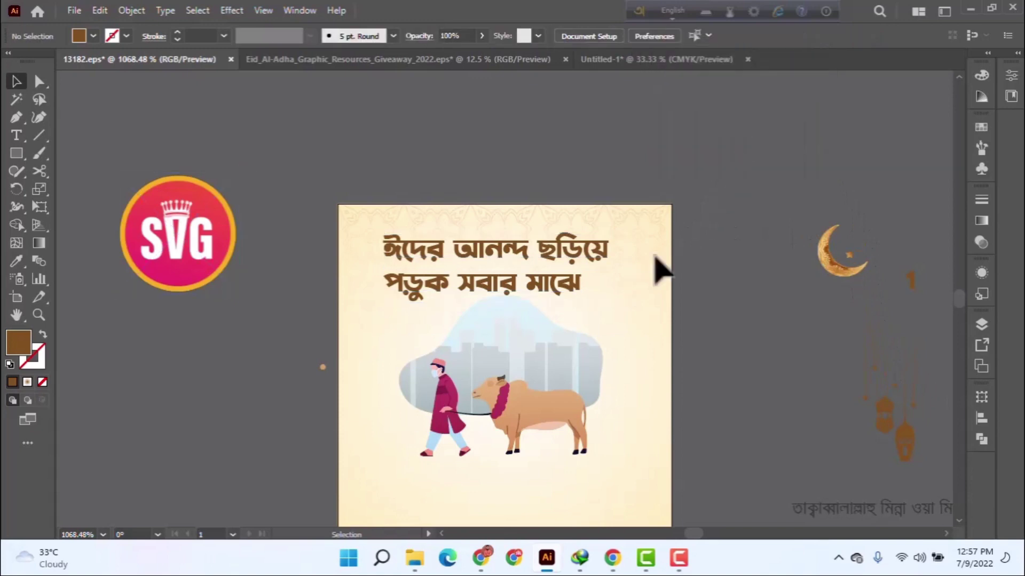
{"action": "left_click", "coordinate": [551, 284]}
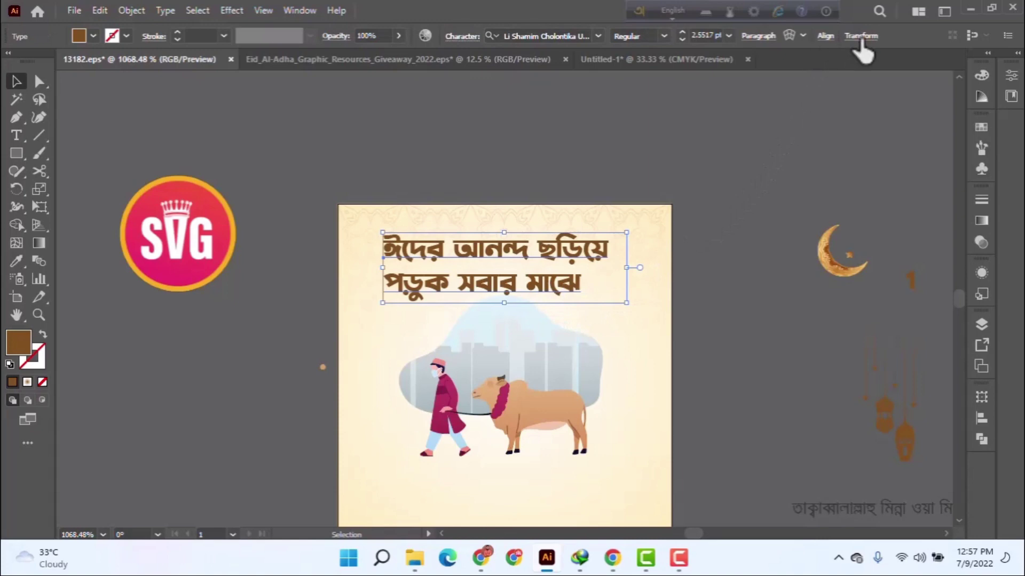
{"action": "left_click", "coordinate": [802, 36]}
{"action": "left_click", "coordinate": [802, 35]}
{"action": "left_click", "coordinate": [583, 293]}
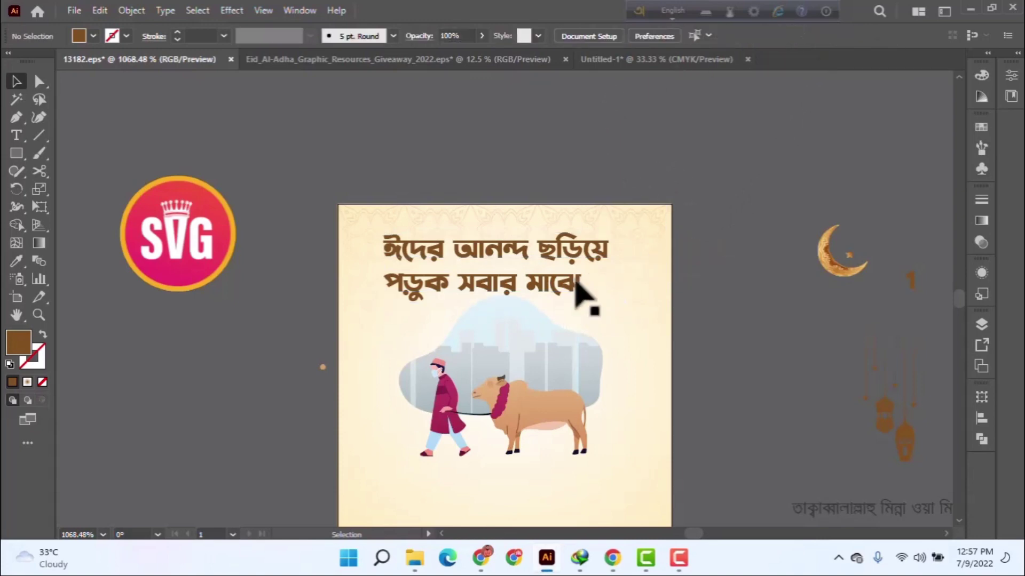
Step: Shift the headline slightly to the right and lower the man-and-bull illustration beneath it
{"action": "left_click", "coordinate": [523, 278]}
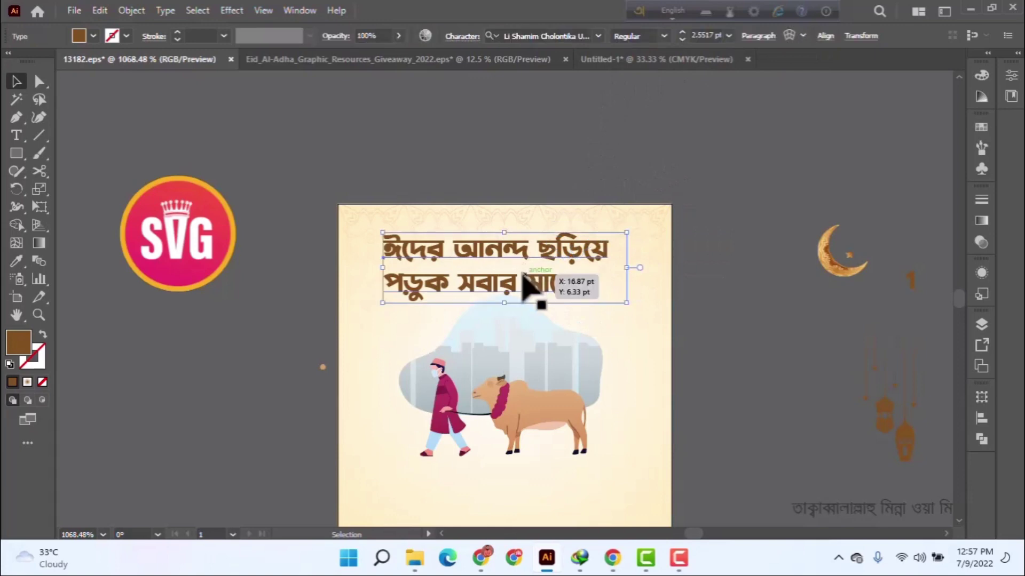
{"action": "mouse_move", "coordinate": [523, 278]}
{"action": "left_mouse_down"}
{"action": "mouse_move", "coordinate": [567, 273]}
{"action": "mouse_move", "coordinate": [530, 279]}
{"action": "left_mouse_up"}
{"action": "left_click_drag", "start_coordinate": [553, 378], "coordinate": [552, 394]}
{"action": "scroll", "coordinate": [572, 331], "scroll_direction": "down", "scroll_amount": 3}
{"action": "left_click_drag", "start_coordinate": [572, 331], "coordinate": [546, 285]}
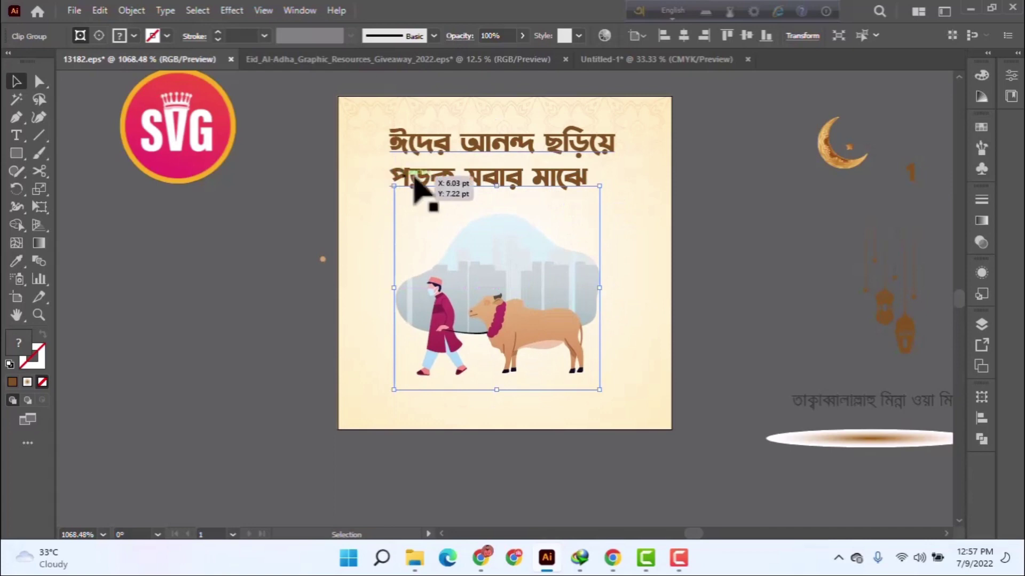
Step: Indent the headline's second line to centre it under the first, and lower the headline closer to the illustration
{"action": "left_click", "coordinate": [417, 184]}
{"action": "double_click", "coordinate": [400, 172]}
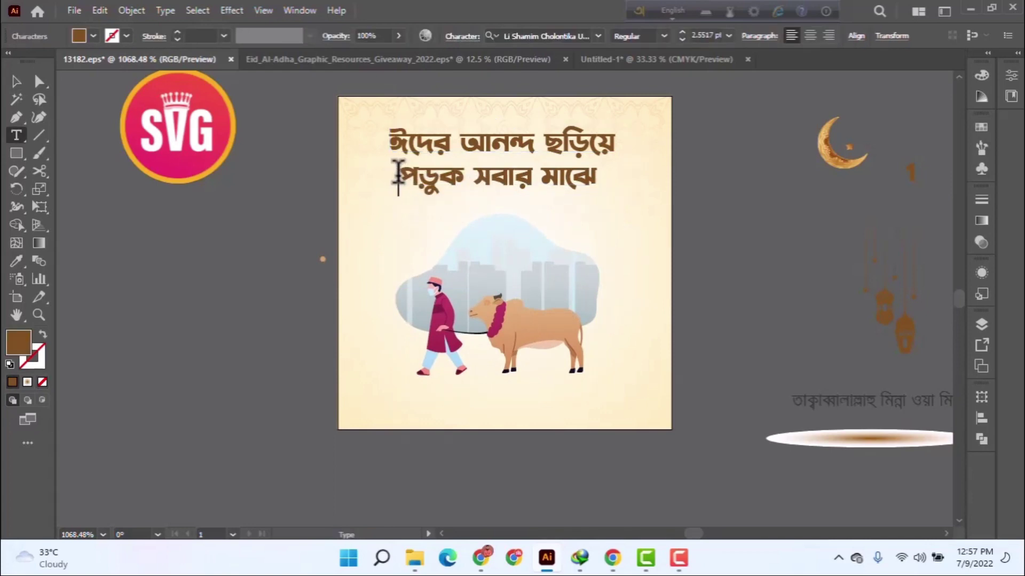
{"action": "left_click", "coordinate": [16, 81]}
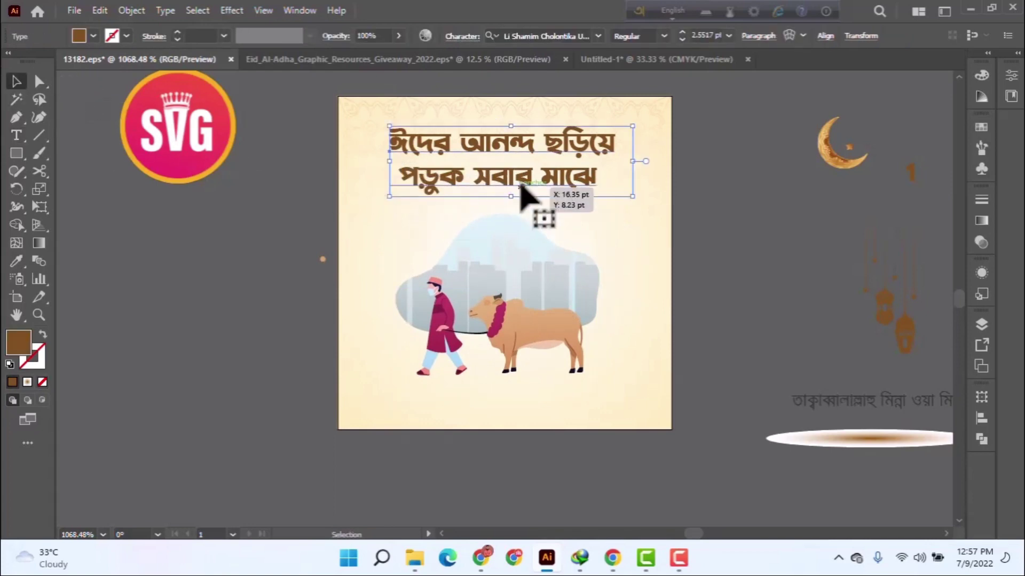
{"action": "left_click_drag", "start_coordinate": [526, 201], "coordinate": [521, 212]}
{"action": "left_click", "coordinate": [723, 306]}
{"action": "scroll", "coordinate": [718, 304], "scroll_direction": "up", "scroll_amount": 2}
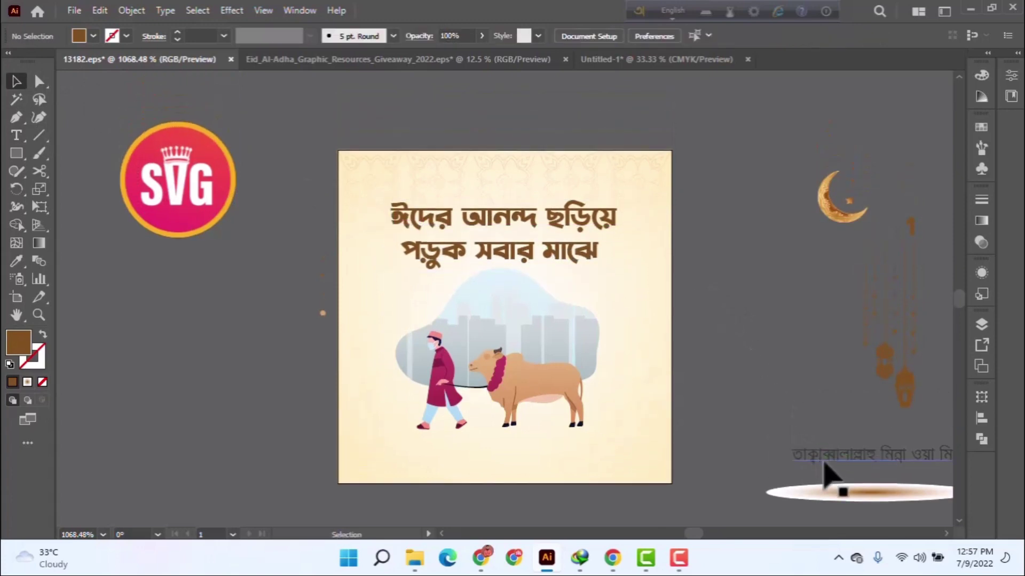
Step: Place the line "তাক্বাব্বালাল্লাহু মিন্না ওয়া মিনকুম" directly above the headline and scale it to about the headline's width
{"action": "left_click_drag", "start_coordinate": [823, 476], "coordinate": [444, 209]}
{"action": "mouse_move", "coordinate": [592, 196]}
{"action": "left_mouse_down"}
{"action": "mouse_move", "coordinate": [600, 187]}
{"action": "mouse_move", "coordinate": [620, 201]}
{"action": "mouse_move", "coordinate": [590, 201]}
{"action": "mouse_move", "coordinate": [587, 190]}
{"action": "mouse_move", "coordinate": [594, 199]}
{"action": "left_mouse_up"}
{"action": "left_click", "coordinate": [751, 314]}
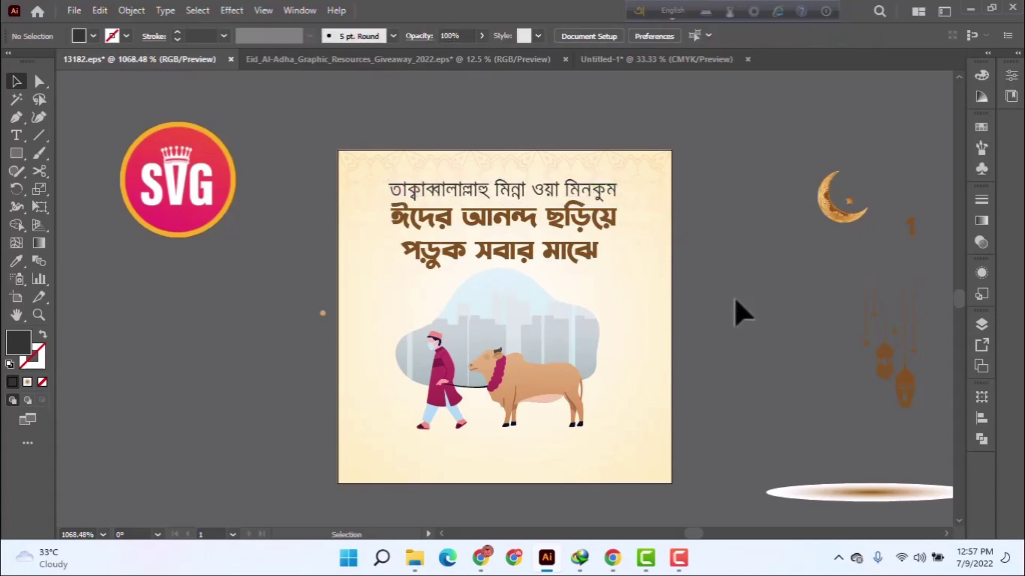
{"action": "left_click", "coordinate": [544, 230]}
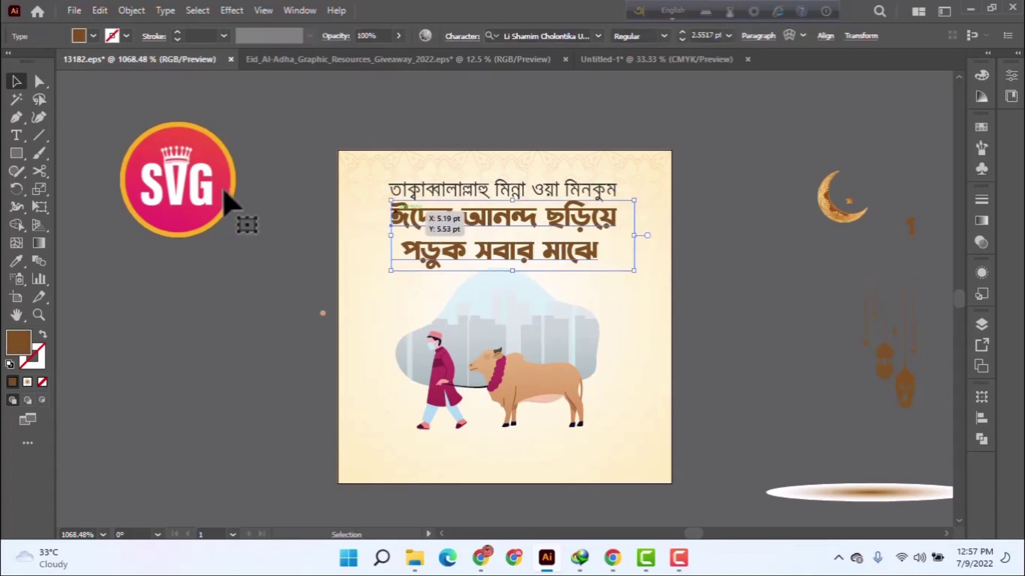
Step: Shrink the round SVG logo and place it in the artboard's upper-left corner
{"action": "left_click", "coordinate": [197, 211]}
{"action": "left_click_drag", "start_coordinate": [240, 241], "coordinate": [362, 183]}
{"action": "left_click", "coordinate": [469, 115]}
{"action": "scroll", "coordinate": [667, 310], "scroll_direction": "down", "scroll_amount": 1}
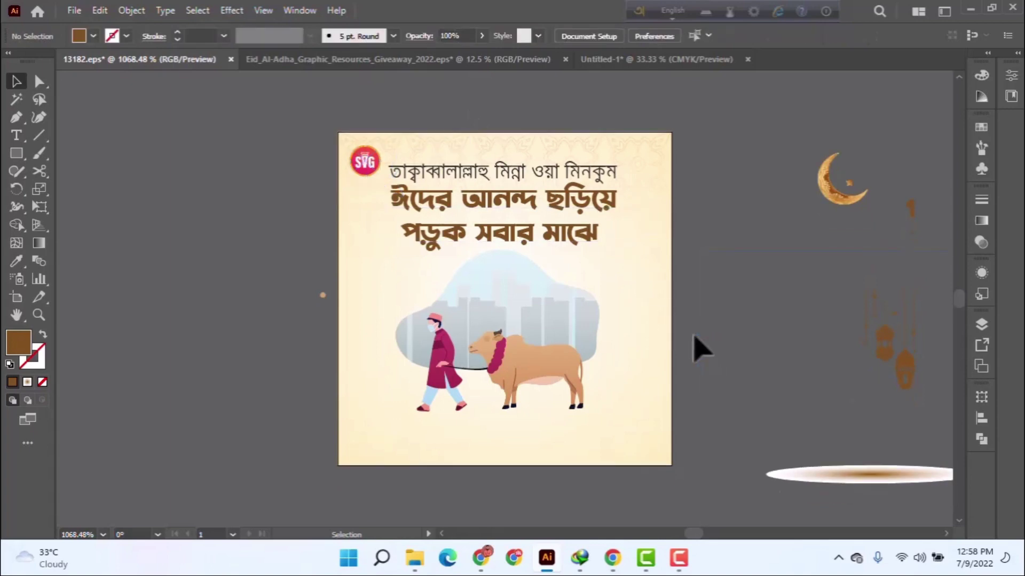
Step: Place the brown gradient ellipse under the man's and bull's feet as a ground shadow and widen it beyond both figures
{"action": "left_click", "coordinate": [528, 355]}
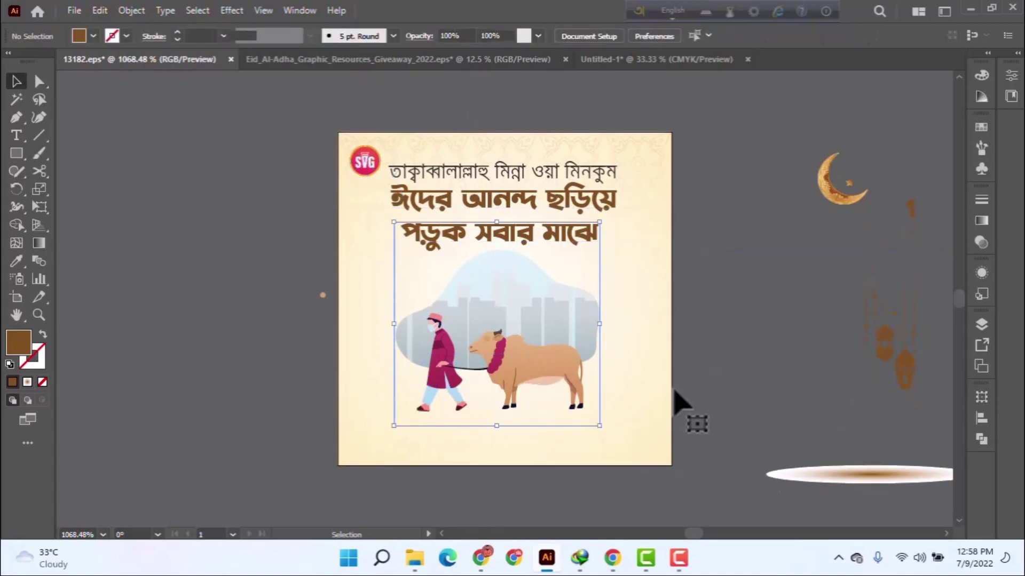
{"action": "left_click", "coordinate": [682, 404]}
{"action": "left_click_drag", "start_coordinate": [825, 469], "coordinate": [461, 414]}
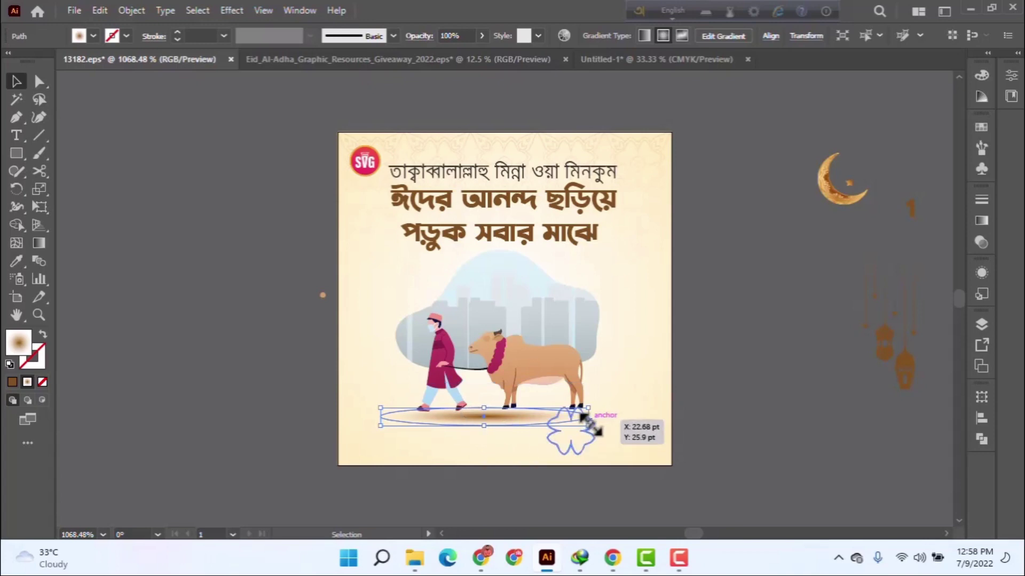
{"action": "left_click_drag", "start_coordinate": [531, 423], "coordinate": [643, 421]}
{"action": "left_click_drag", "start_coordinate": [562, 424], "coordinate": [559, 424]}
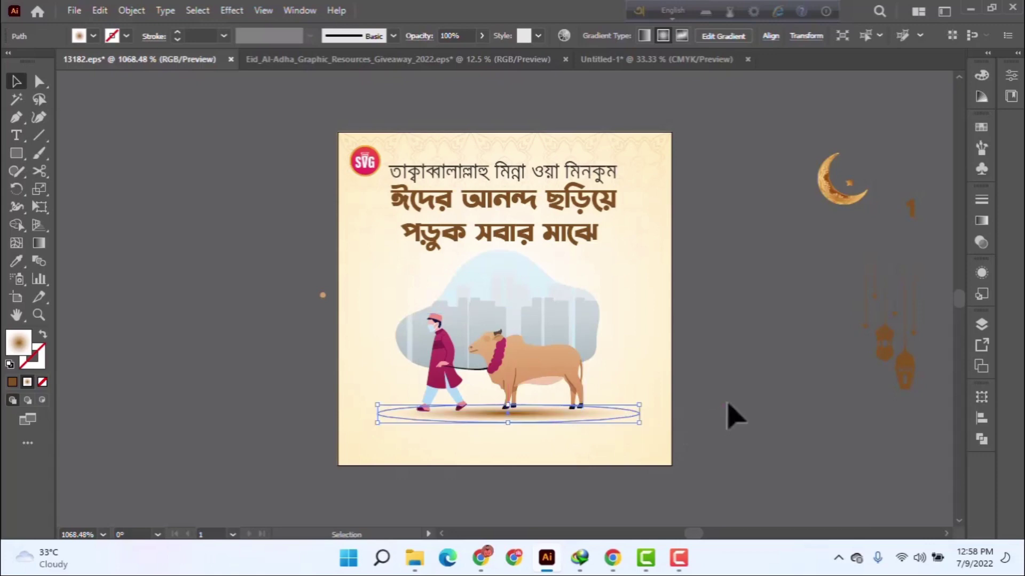
{"action": "left_click", "coordinate": [729, 419]}
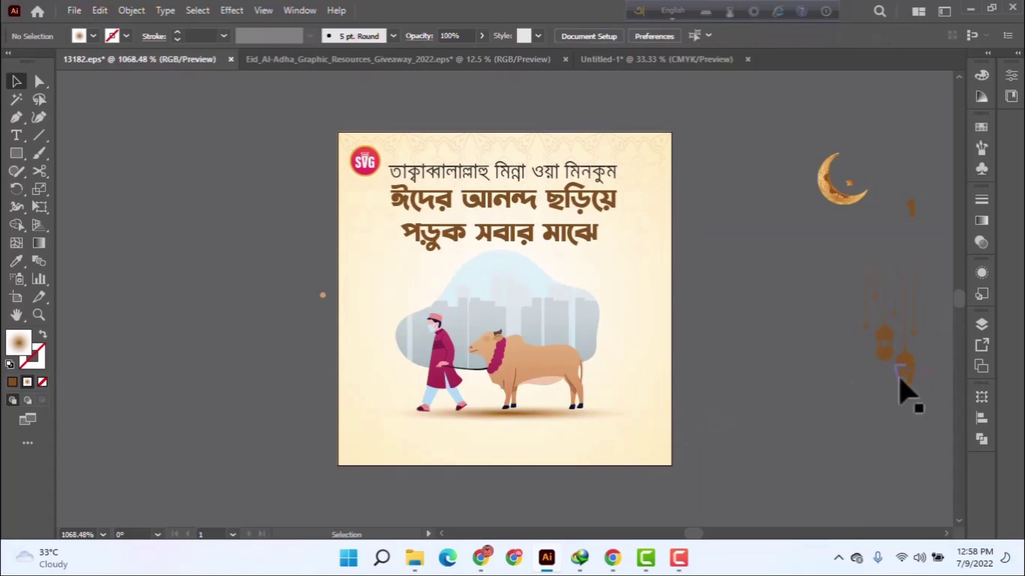
Step: Place the hanging lanterns in the artboard's upper-right corner and scale them down so they clear the headline
{"action": "left_click_drag", "start_coordinate": [900, 380], "coordinate": [664, 219]}
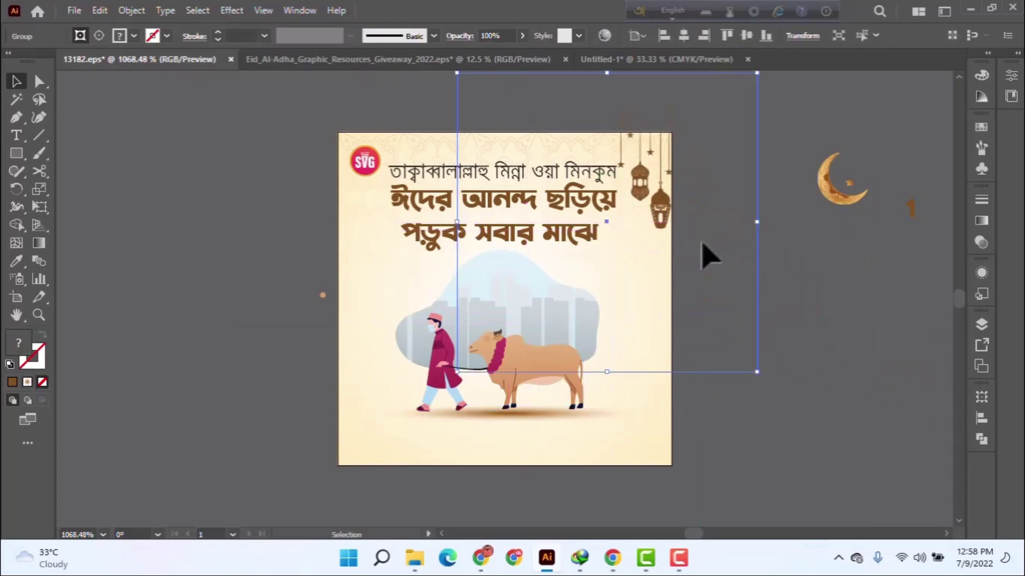
{"action": "left_click_drag", "start_coordinate": [759, 376], "coordinate": [645, 220]}
{"action": "left_click_drag", "start_coordinate": [645, 201], "coordinate": [664, 193]}
{"action": "left_click", "coordinate": [750, 291]}
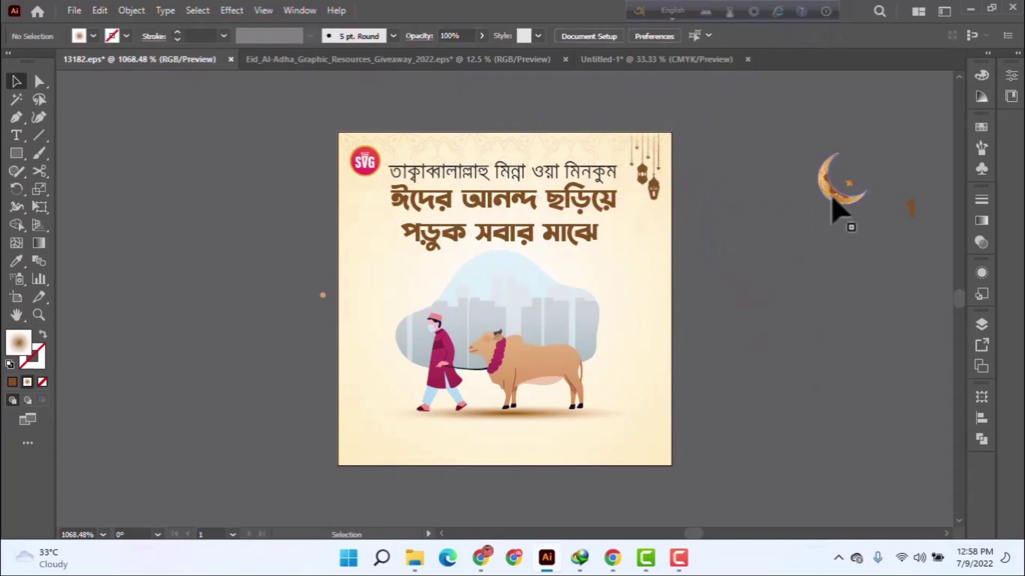
Step: Place the golden crescent moon and star over the upper-right edge of the illustration's cloud shape, just below the headline
{"action": "left_click_drag", "start_coordinate": [835, 206], "coordinate": [584, 283]}
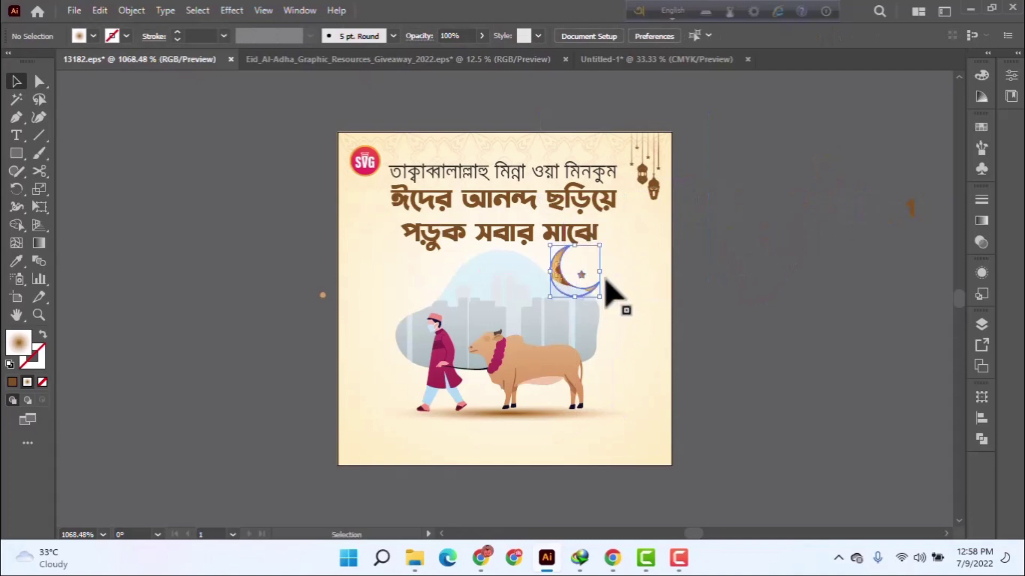
{"action": "left_click_drag", "start_coordinate": [600, 243], "coordinate": [598, 242]}
{"action": "left_click_drag", "start_coordinate": [590, 293], "coordinate": [560, 284]}
{"action": "left_click", "coordinate": [754, 359]}
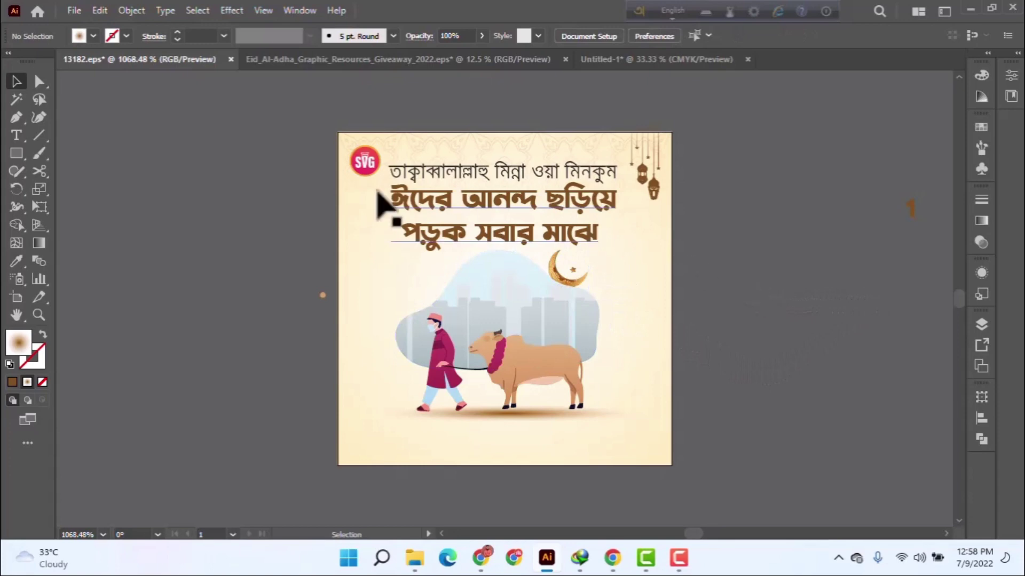
Step: Place the "SVG Cut Files Designs" name and YouTube address group below the ground shadow, near the artboard's lower edge
{"action": "scroll", "coordinate": [224, 178], "scroll_direction": "up", "scroll_amount": 4}
{"action": "left_click_drag", "start_coordinate": [75, 99], "coordinate": [614, 507]}
{"action": "scroll", "coordinate": [731, 382], "scroll_direction": "down", "scroll_amount": 5}
{"action": "left_click_drag", "start_coordinate": [594, 197], "coordinate": [569, 264]}
{"action": "left_click", "coordinate": [550, 331]}
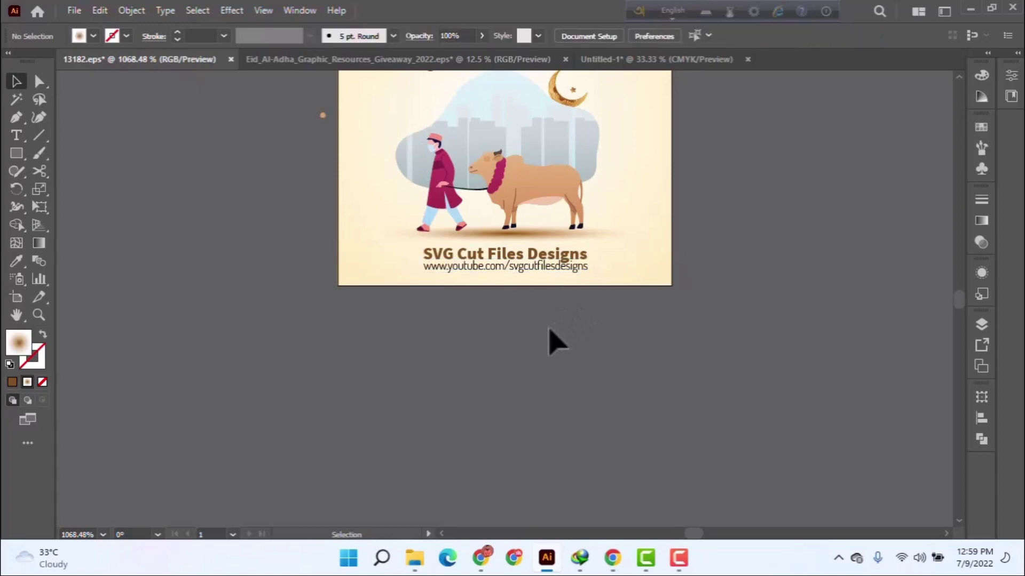
{"action": "left_click", "coordinate": [532, 267]}
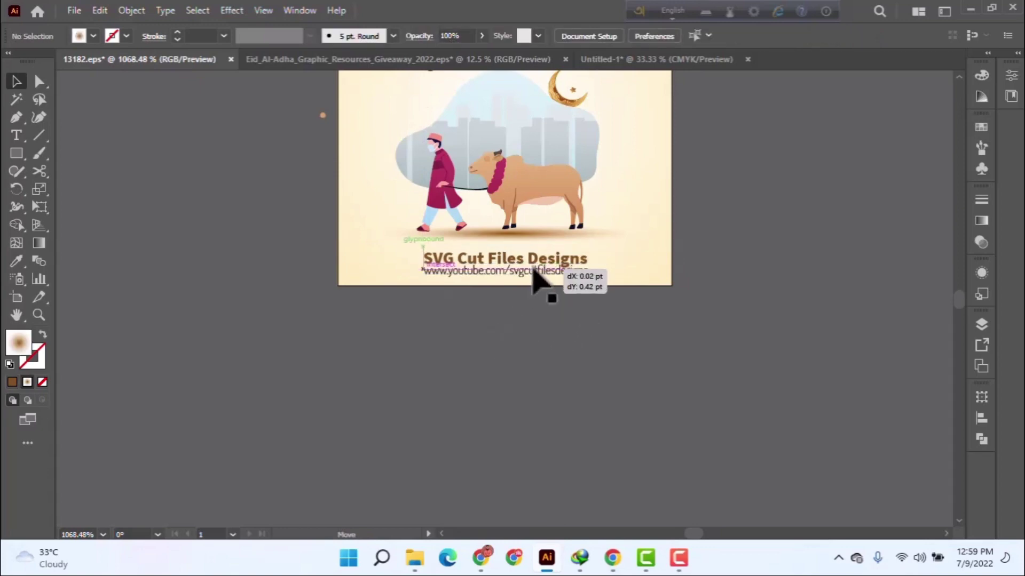
{"action": "left_click", "coordinate": [528, 367]}
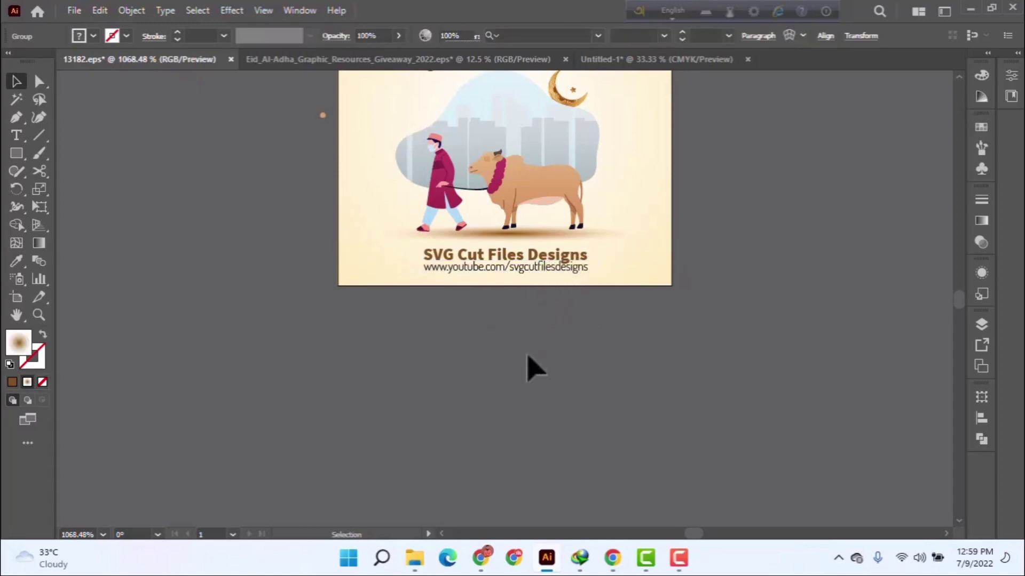
Step: Delete the leftover brown text object lying outside the artboard on its right side
{"action": "key", "text": "ctrl+0"}
{"action": "left_click_drag", "start_coordinate": [902, 198], "coordinate": [935, 248]}
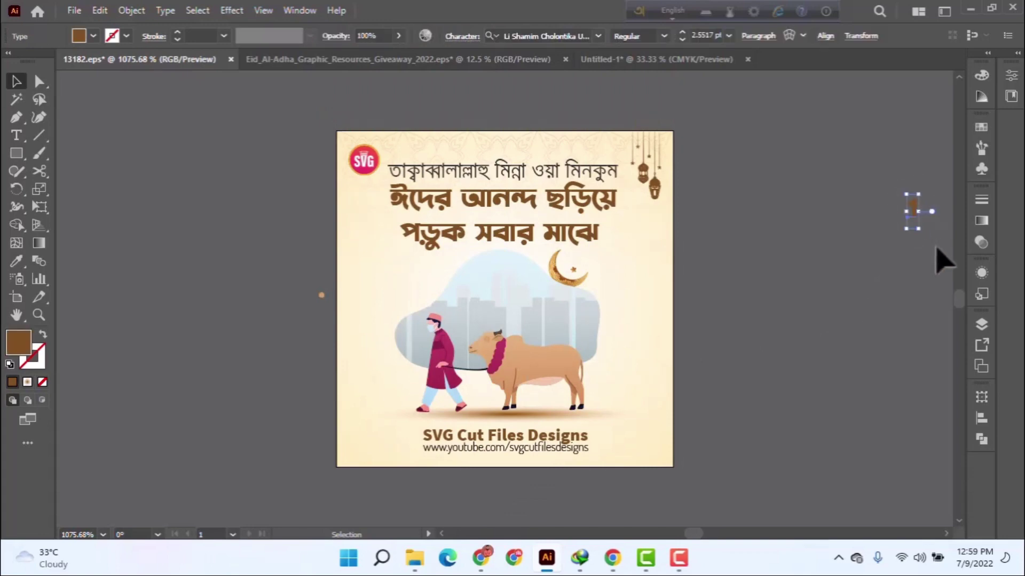
{"action": "left_click", "coordinate": [938, 249]}
{"action": "key", "text": "alt"}
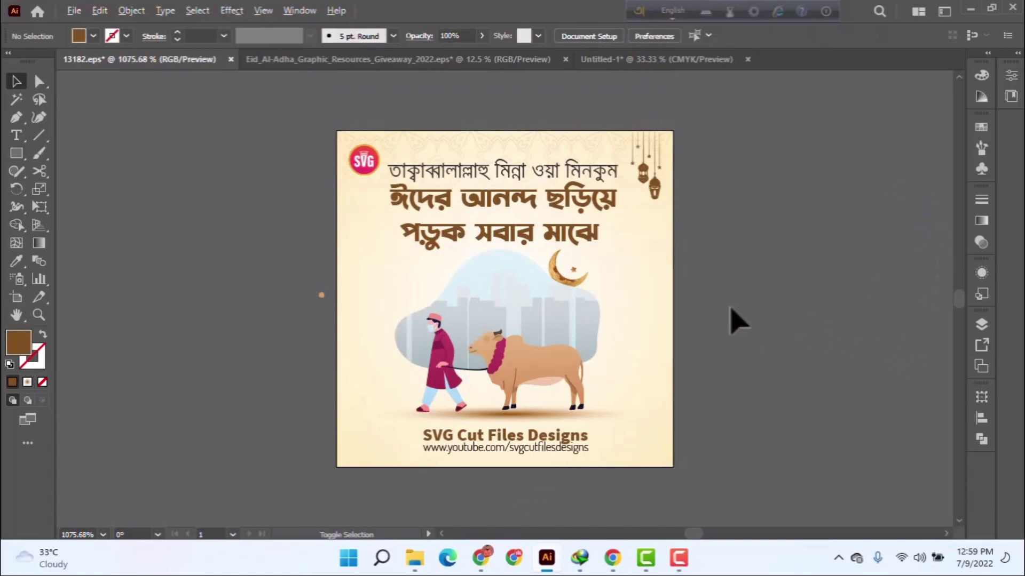
{"action": "scroll", "coordinate": [718, 318], "scroll_direction": "up", "scroll_amount": 1}
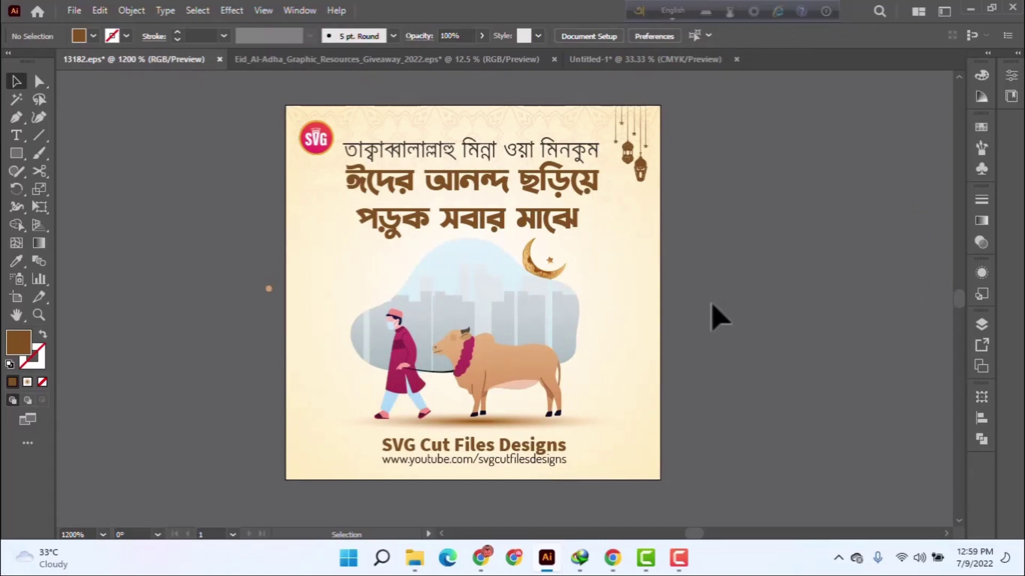
Step: Scale the two-line headline down to about 2.24 pt and centre it horizontally on the artboard
{"action": "left_click", "coordinate": [548, 231]}
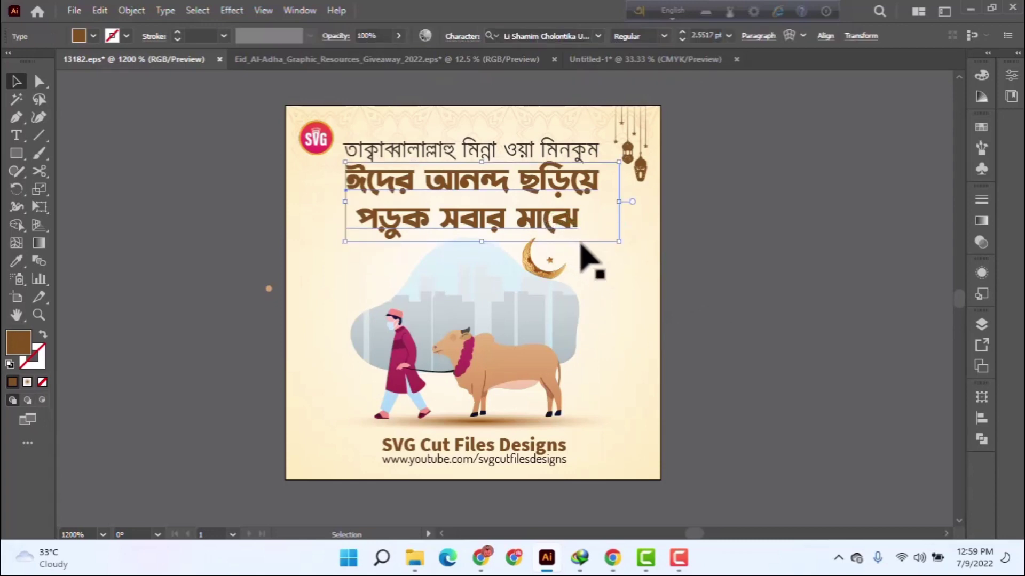
{"action": "left_click_drag", "start_coordinate": [612, 242], "coordinate": [549, 220]}
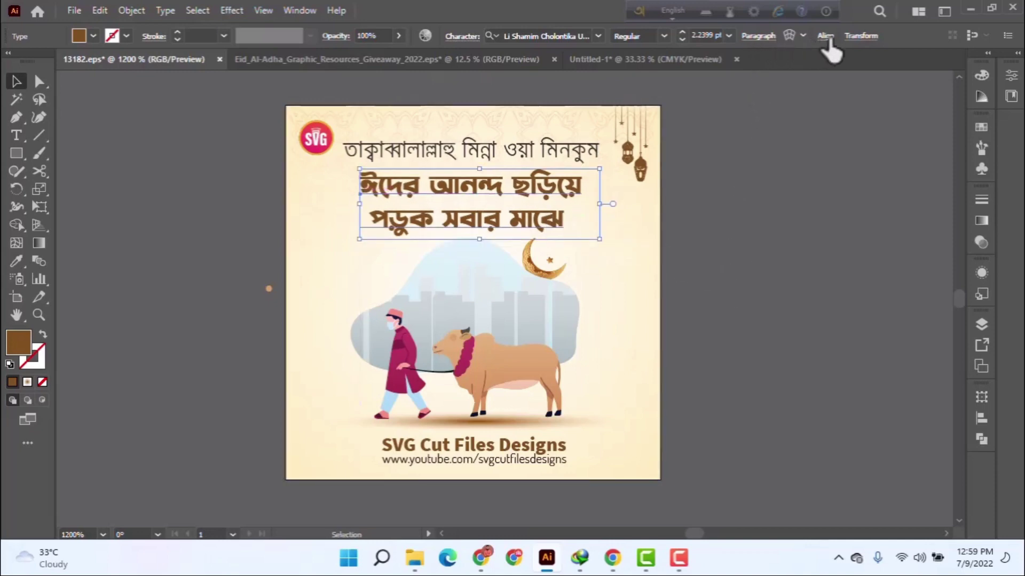
{"action": "left_click", "coordinate": [825, 36]}
{"action": "left_click", "coordinate": [696, 80]}
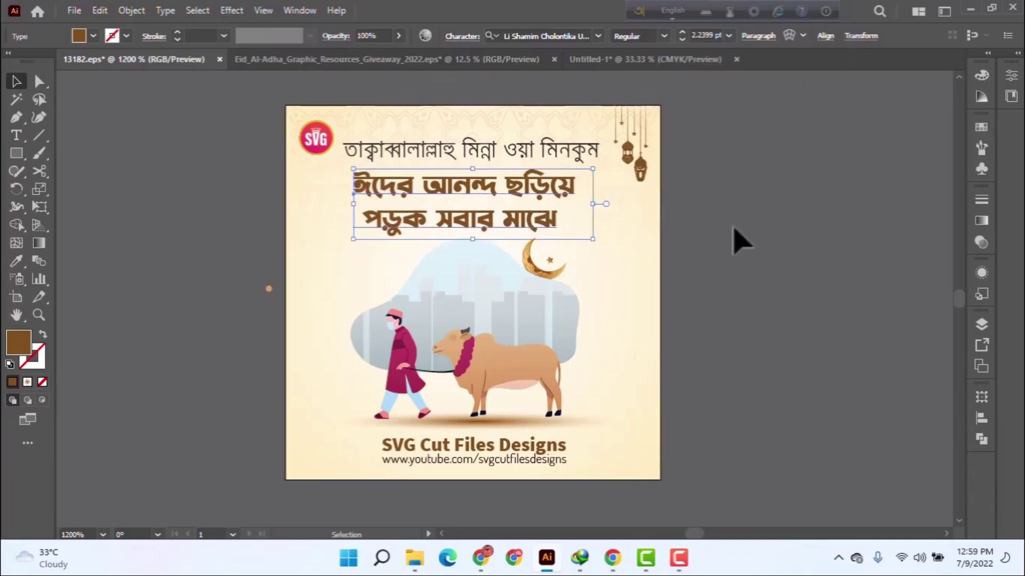
{"action": "left_click", "coordinate": [769, 255]}
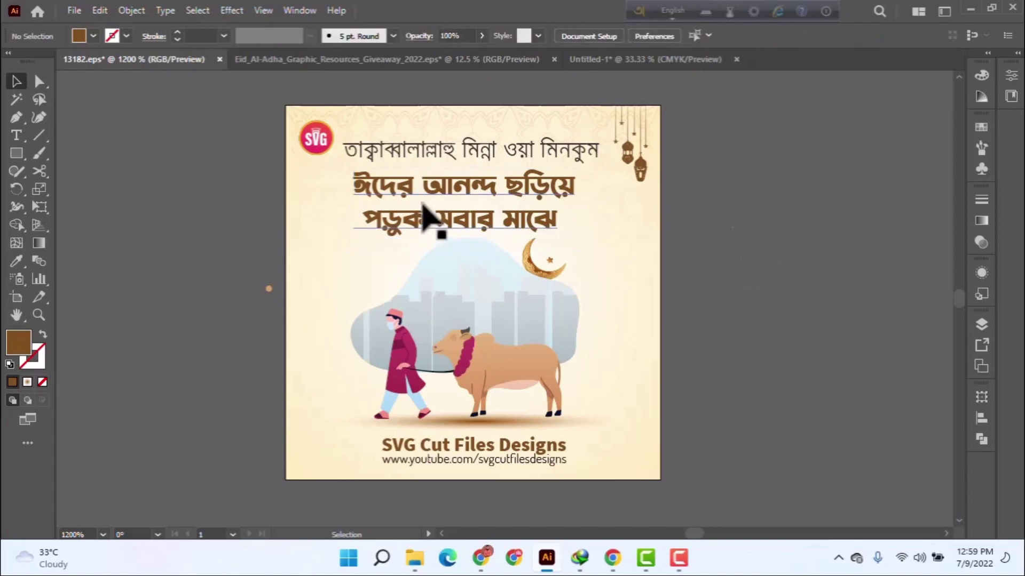
Step: Try a 0.25 pt stroke on the greeting line above the headline
{"action": "left_click", "coordinate": [469, 150]}
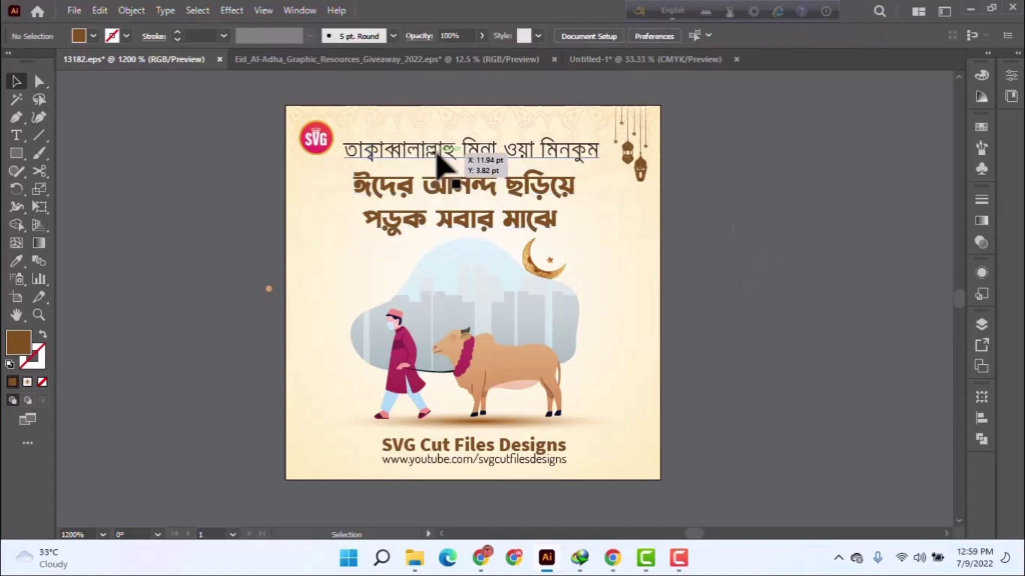
{"action": "left_click", "coordinate": [174, 31]}
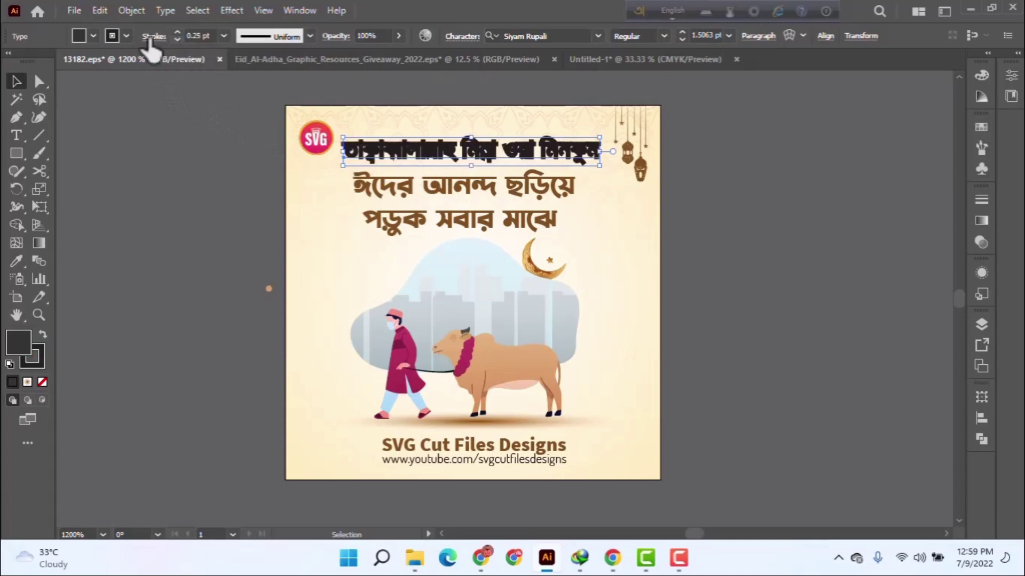
{"action": "left_click", "coordinate": [175, 39]}
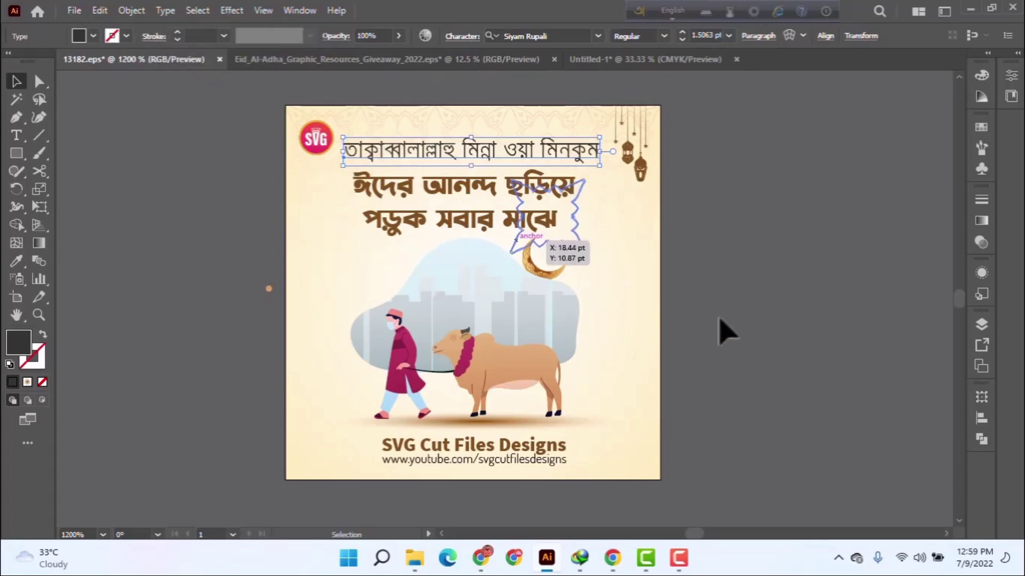
{"action": "left_click", "coordinate": [721, 269]}
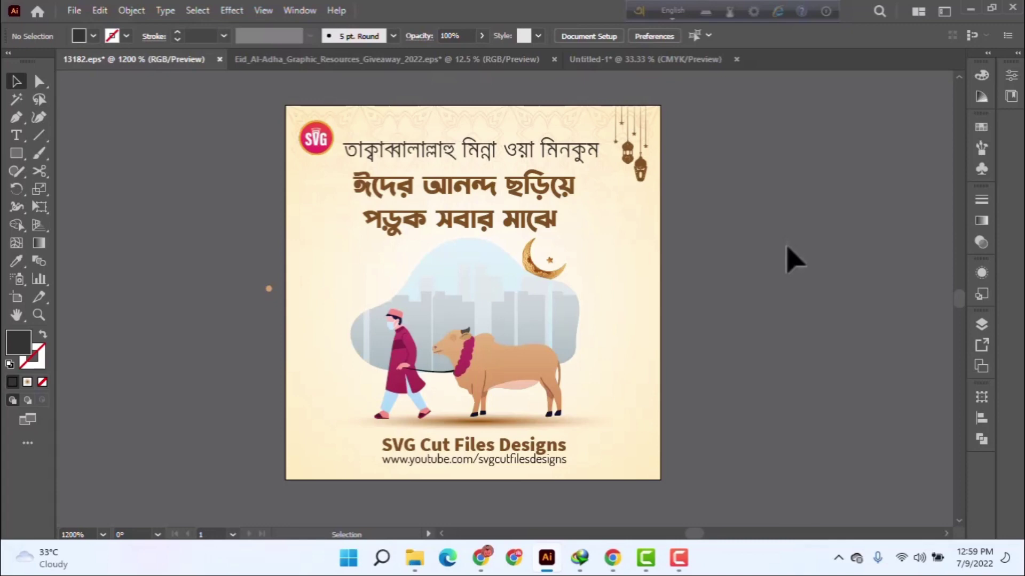
Step: Centre the ground shadow under the man and bull and stretch it wider towards both sides of the artboard
{"action": "left_click", "coordinate": [651, 180]}
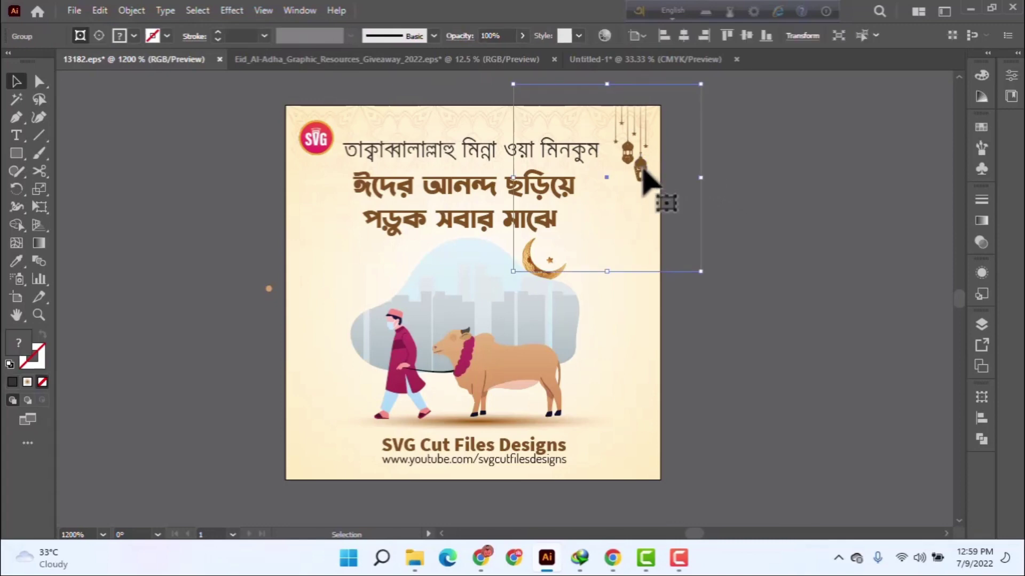
{"action": "left_click", "coordinate": [683, 331]}
{"action": "left_click_drag", "start_coordinate": [528, 346], "coordinate": [513, 435]}
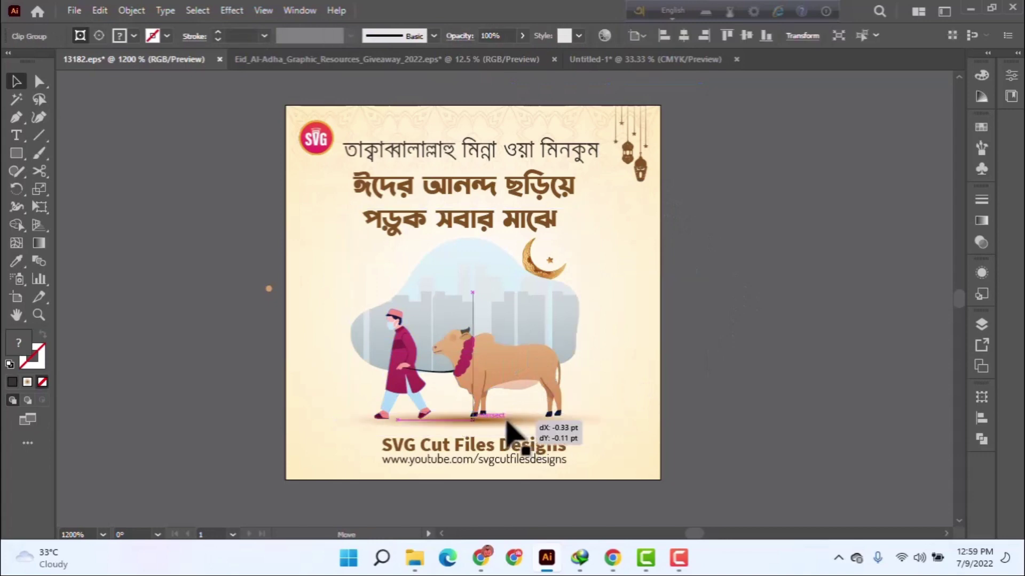
{"action": "left_click", "coordinate": [781, 438]}
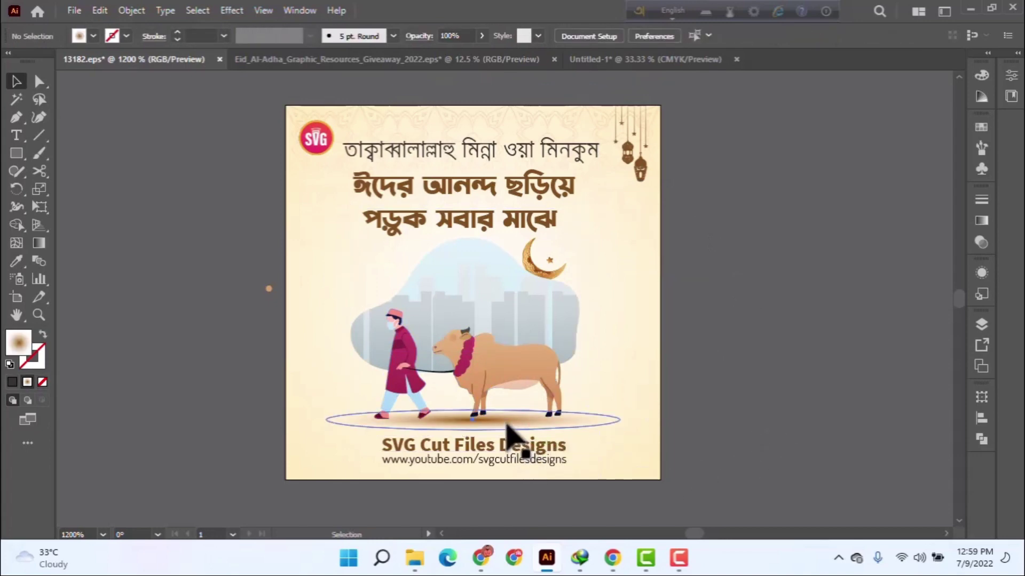
{"action": "left_click", "coordinate": [505, 424]}
{"action": "left_click_drag", "start_coordinate": [619, 422], "coordinate": [636, 423]}
{"action": "left_click_drag", "start_coordinate": [326, 420], "coordinate": [289, 420]}
{"action": "left_click", "coordinate": [767, 435]}
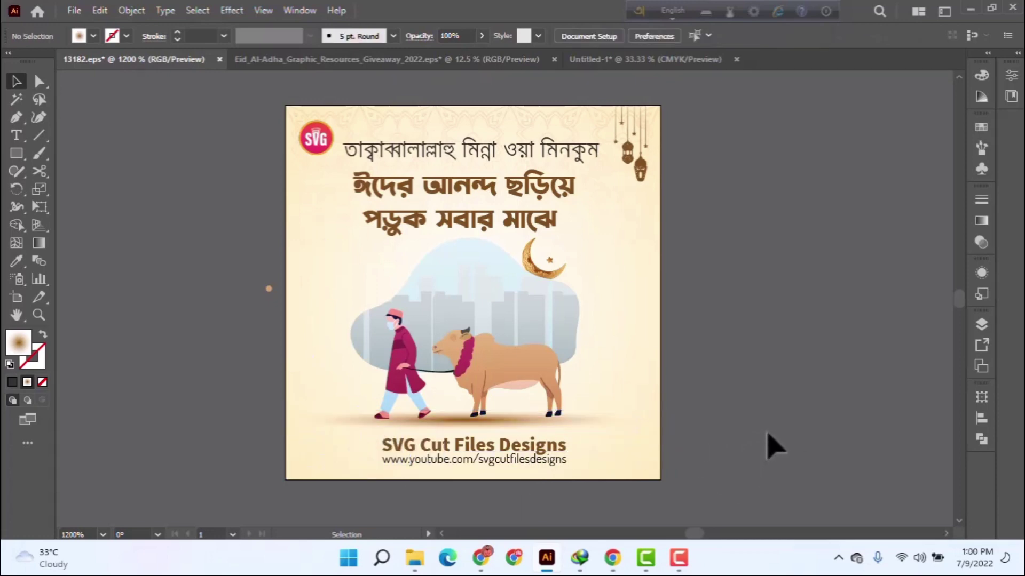
Step: Shrink the ground shadow to about the illustration's width, and nudge the illustration and shadow slightly down
{"action": "left_click", "coordinate": [582, 427]}
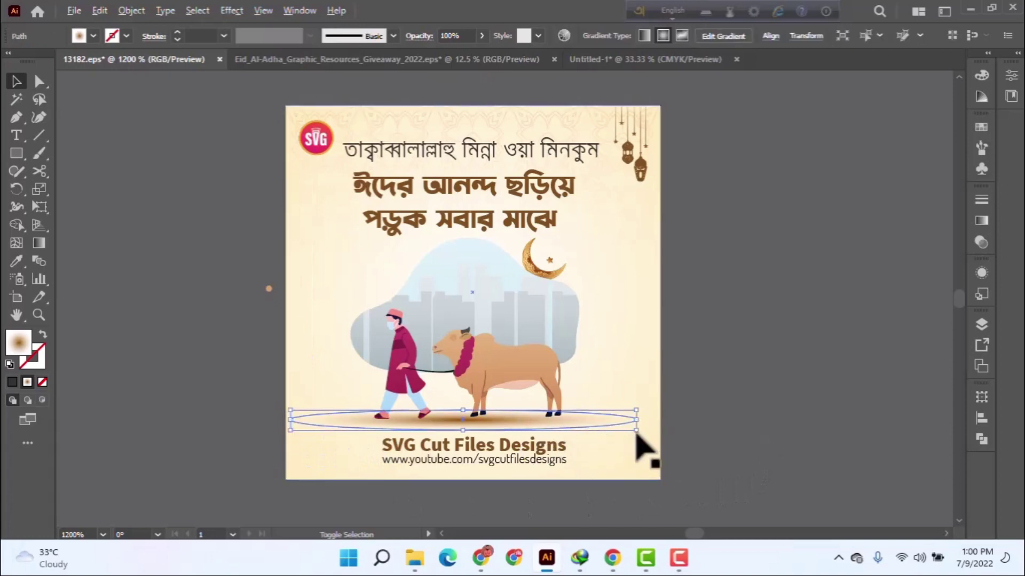
{"action": "left_click_drag", "start_coordinate": [632, 429], "coordinate": [582, 427]}
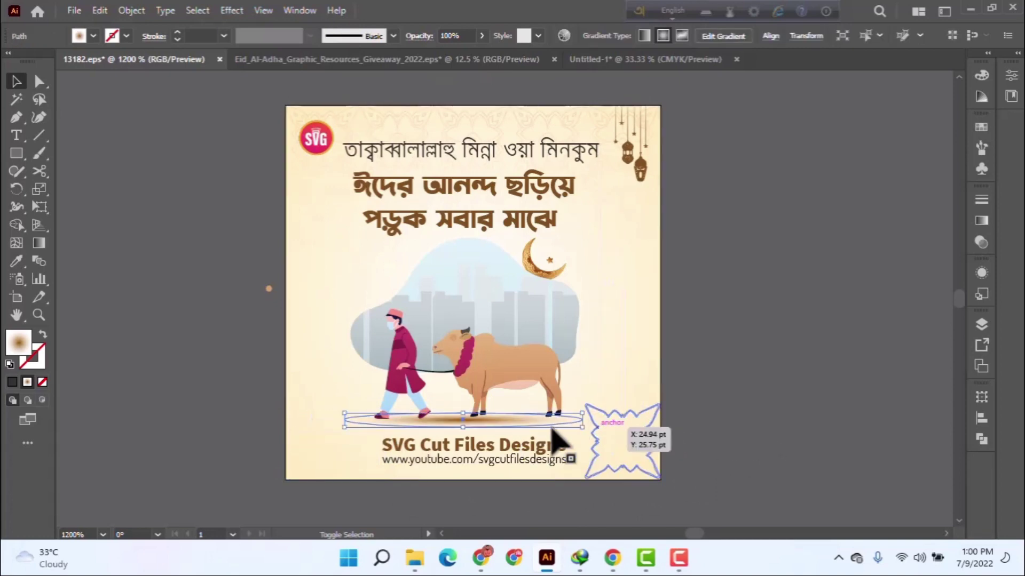
{"action": "left_click_drag", "start_coordinate": [517, 420], "coordinate": [515, 424]}
{"action": "left_click", "coordinate": [672, 432]}
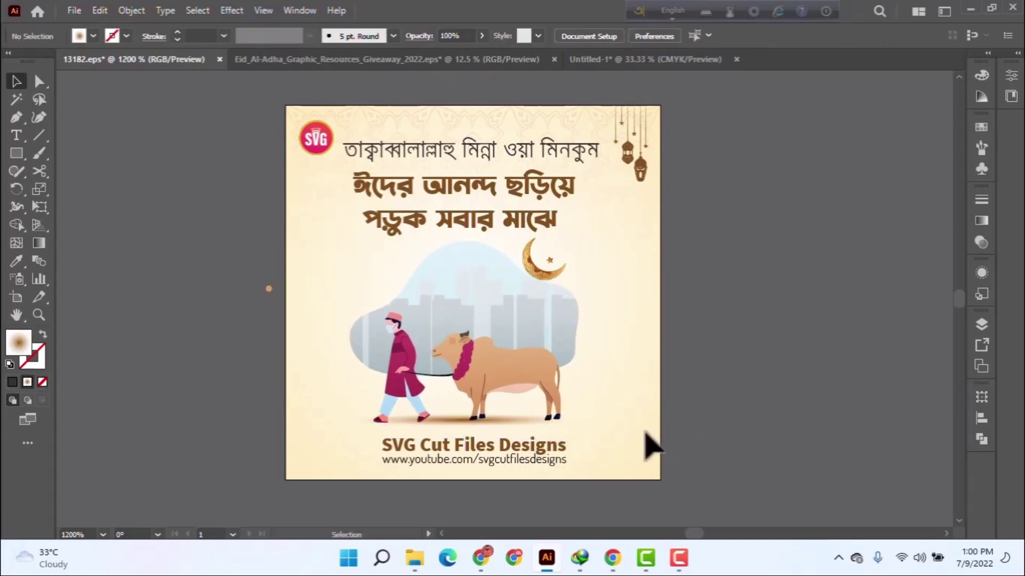
{"action": "left_click_drag", "start_coordinate": [451, 420], "coordinate": [452, 423]}
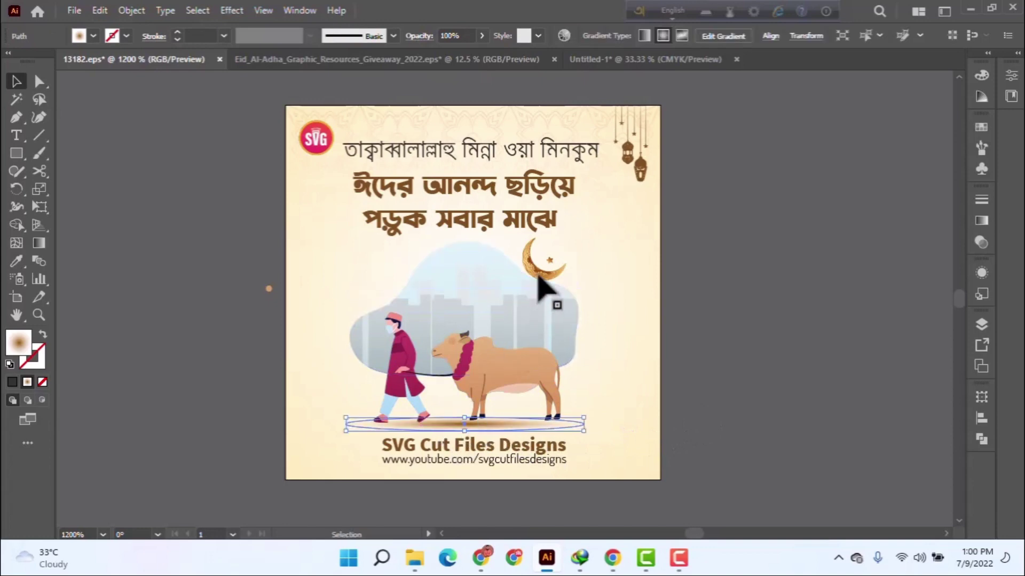
Step: Move the hanging lanterns and the crescent moon slightly to the left
{"action": "left_click_drag", "start_coordinate": [535, 283], "coordinate": [528, 280]}
{"action": "left_click", "coordinate": [722, 322]}
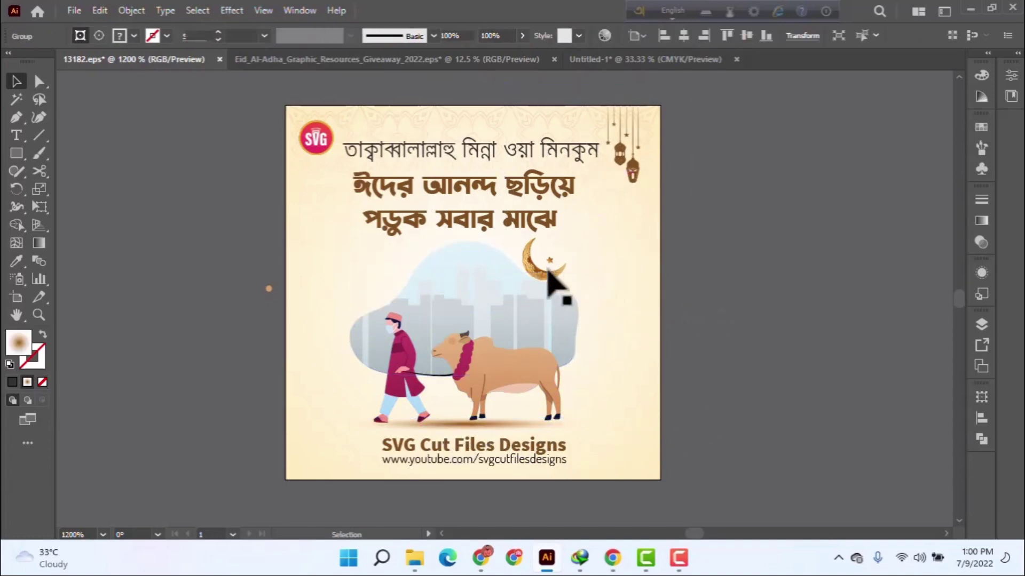
{"action": "left_click", "coordinate": [547, 279]}
{"action": "mouse_move", "coordinate": [542, 278]}
{"action": "left_mouse_down"}
{"action": "mouse_move", "coordinate": [552, 269]}
{"action": "mouse_move", "coordinate": [535, 277]}
{"action": "left_mouse_up"}
{"action": "left_click", "coordinate": [779, 353]}
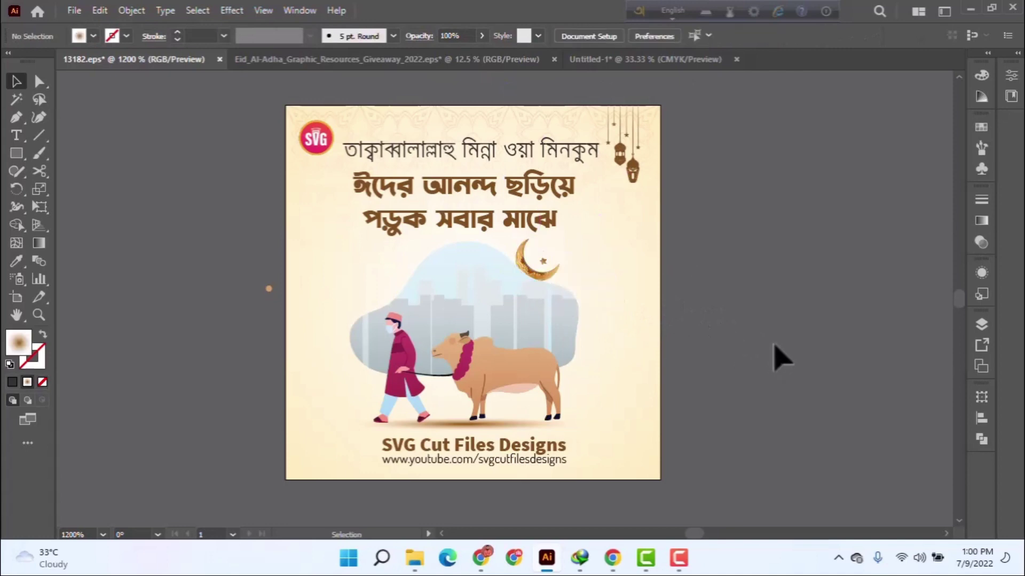
Step: Scale the "SVG Cut Files Designs" name and address group down slightly and centre it horizontally on the artboard
{"action": "left_click", "coordinate": [531, 462]}
{"action": "left_click_drag", "start_coordinate": [561, 469], "coordinate": [523, 465]}
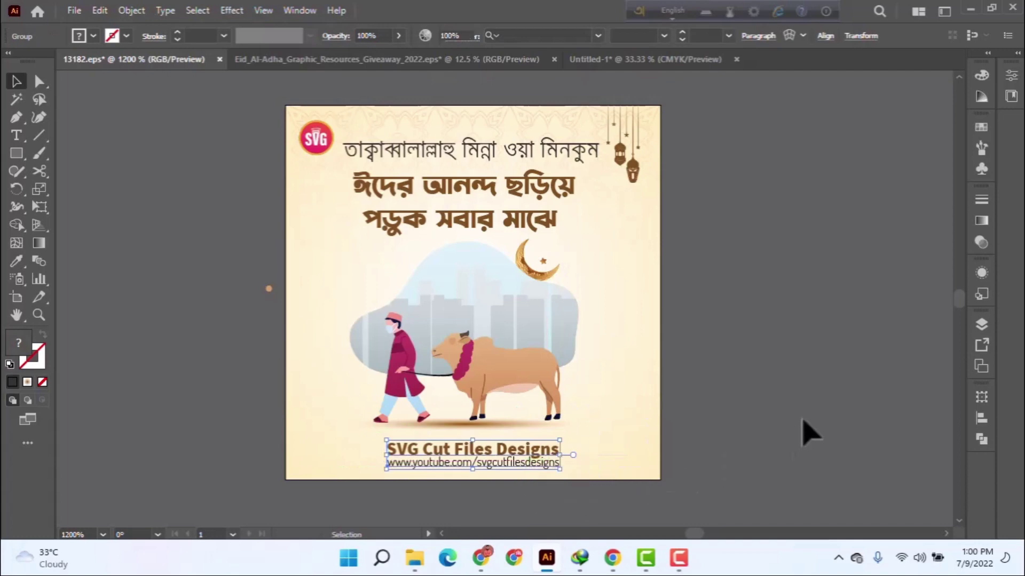
{"action": "left_click", "coordinate": [801, 430]}
{"action": "left_click", "coordinate": [544, 464]}
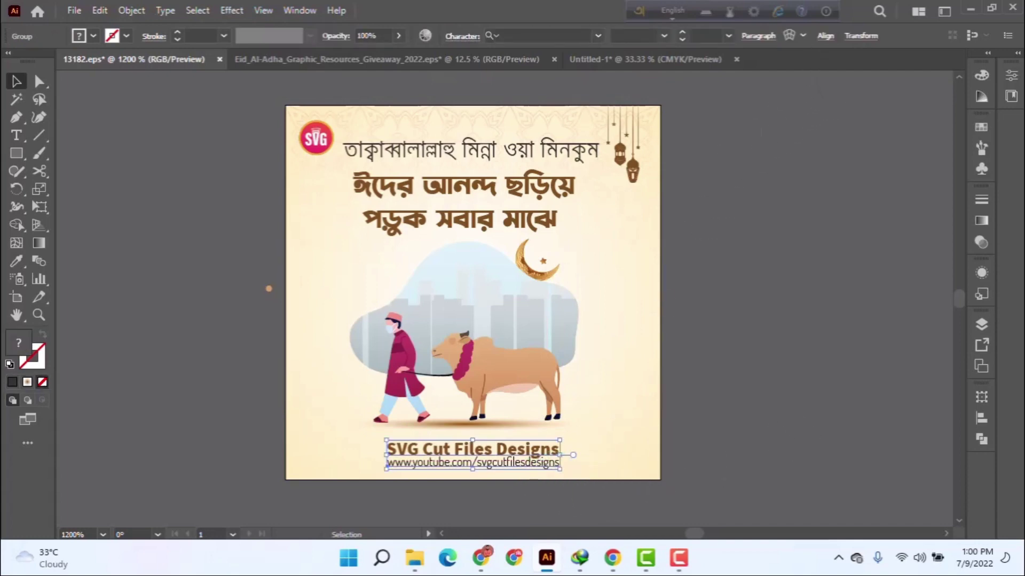
{"action": "left_click", "coordinate": [825, 38]}
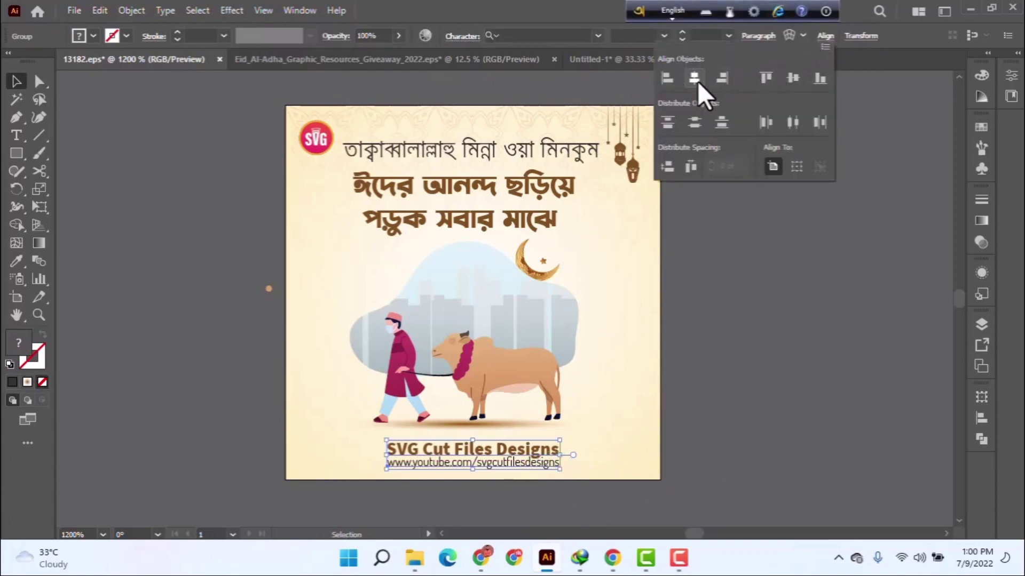